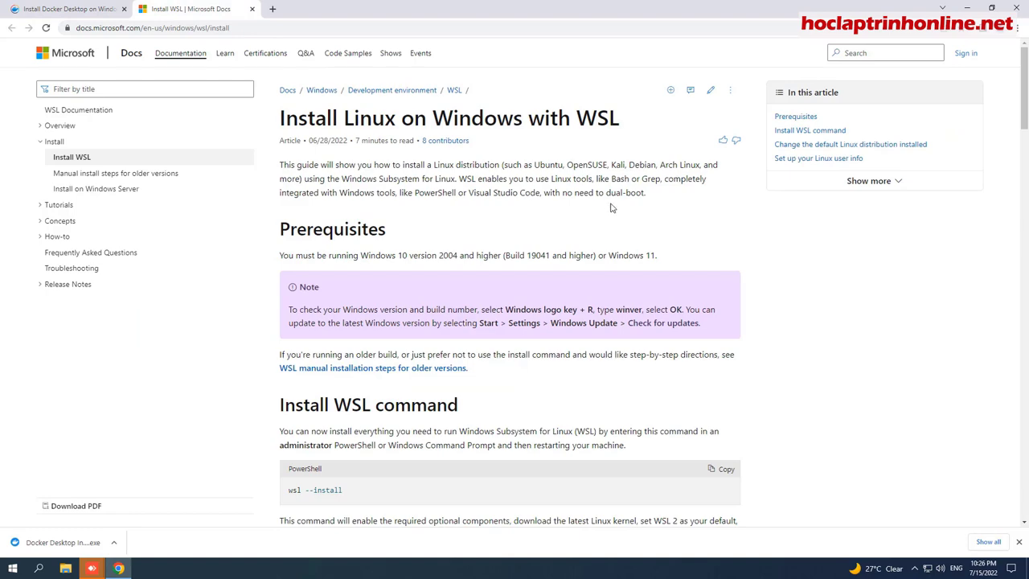
Open the "WSL manual installation steps for older versions" guide in a new browser tab and view it
scroll(643, 233, down, 2)
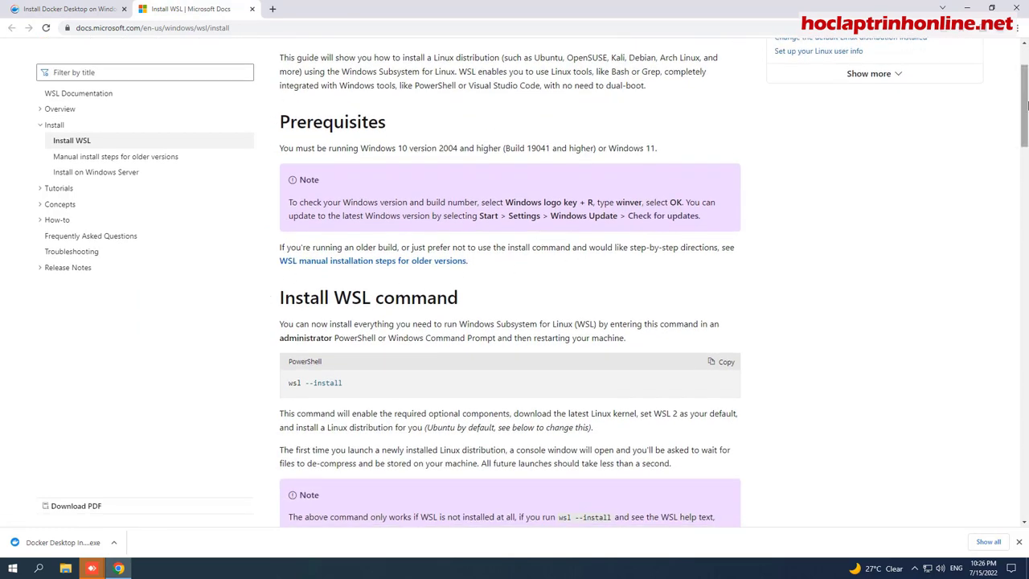
drag(1025, 109, 1007, 71)
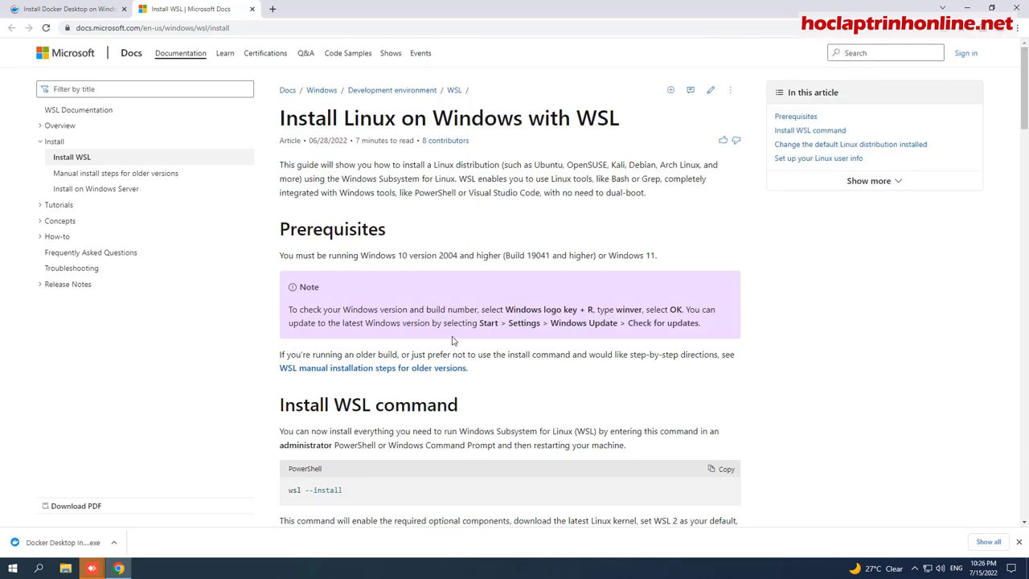
right_click(369, 376)
click(401, 382)
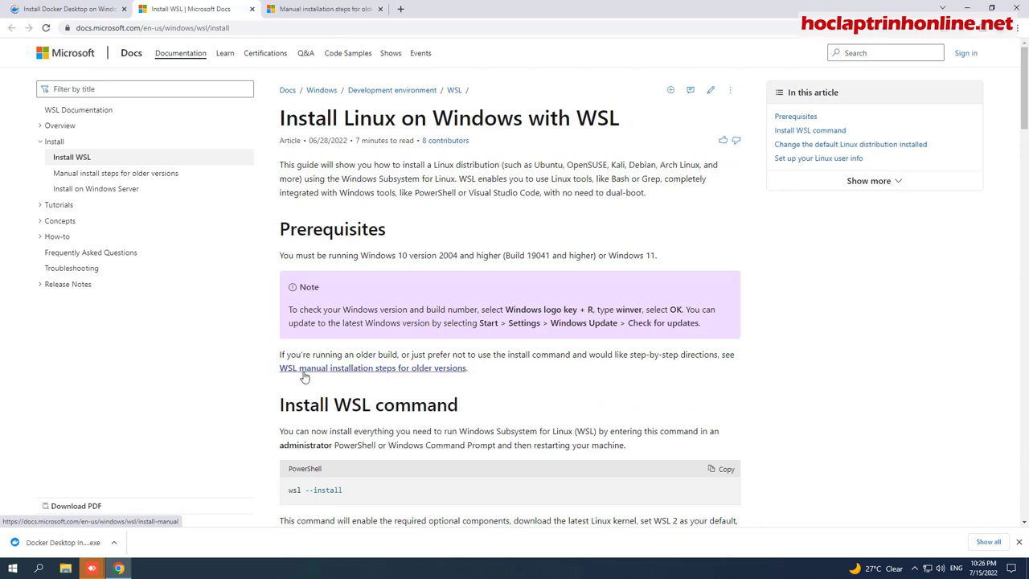
click(310, 11)
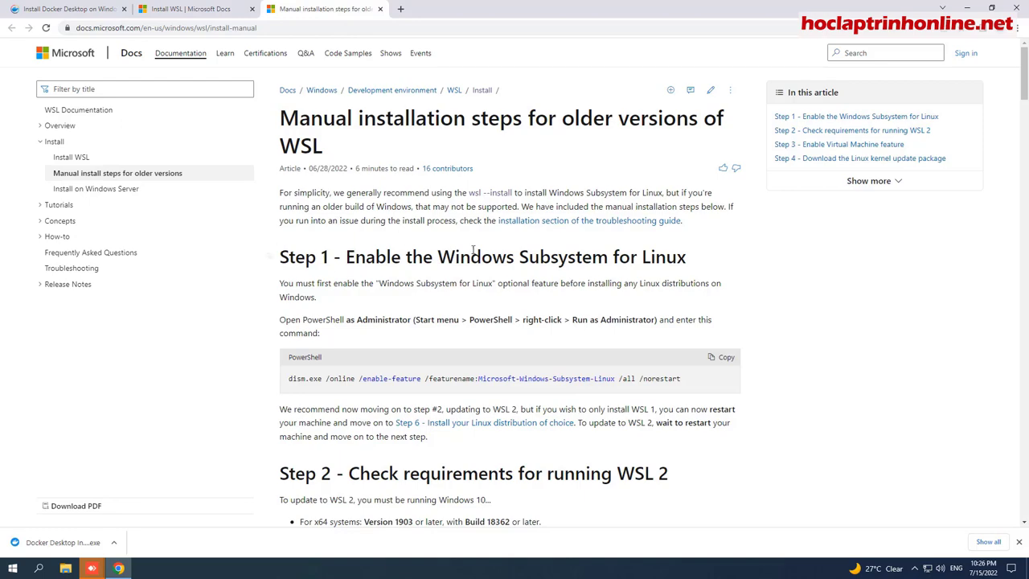
drag(1023, 76, 1023, 25)
Return to the Docker Desktop install page and review the Hyper-V backend and Windows containers system requirements
click(201, 11)
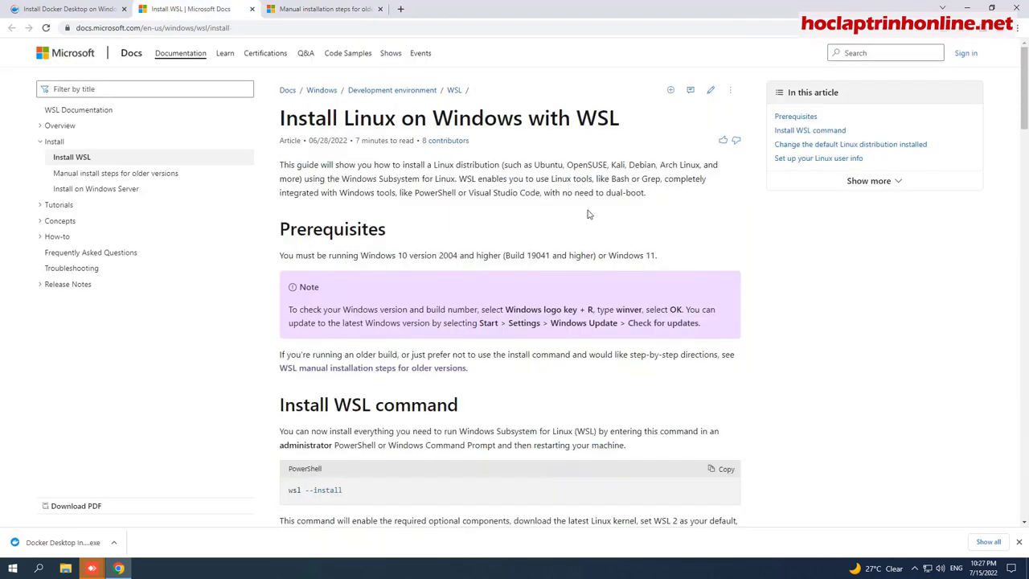
scroll(552, 178, down, 1)
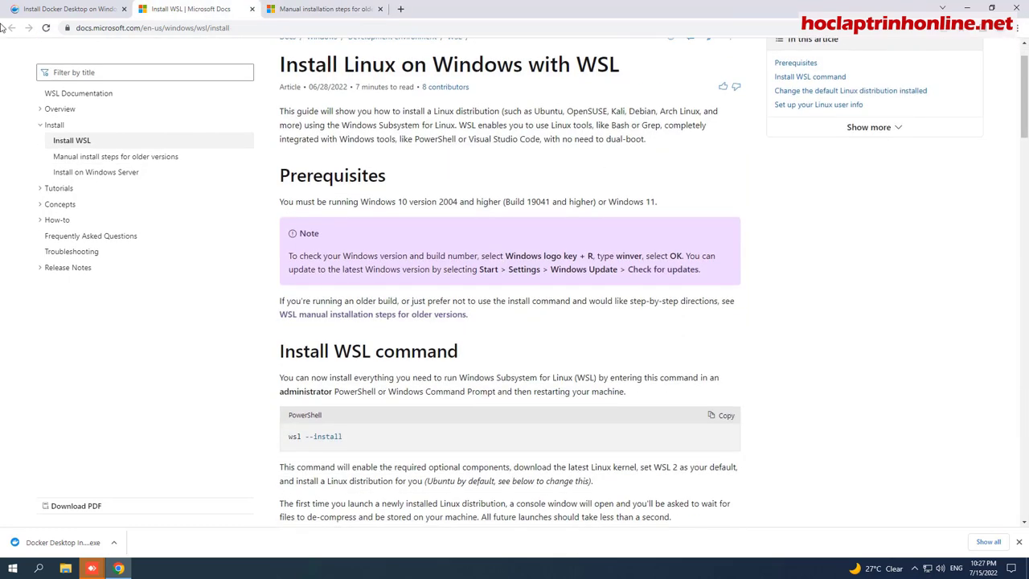
click(59, 11)
click(298, 147)
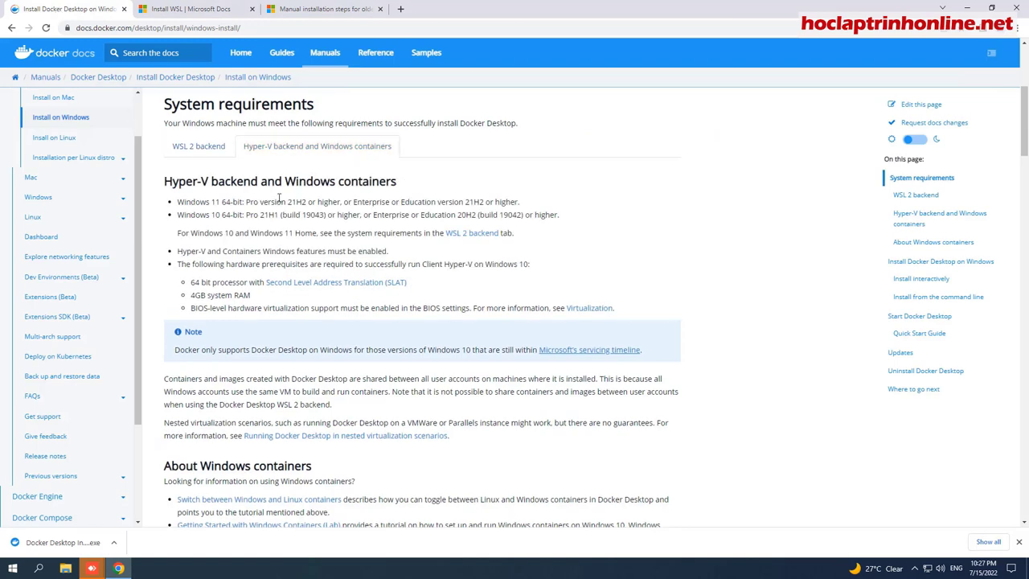
drag(246, 201, 258, 201)
click(268, 202)
Check the Windows version and build by running winver, with the browser window out of the way
click(39, 568)
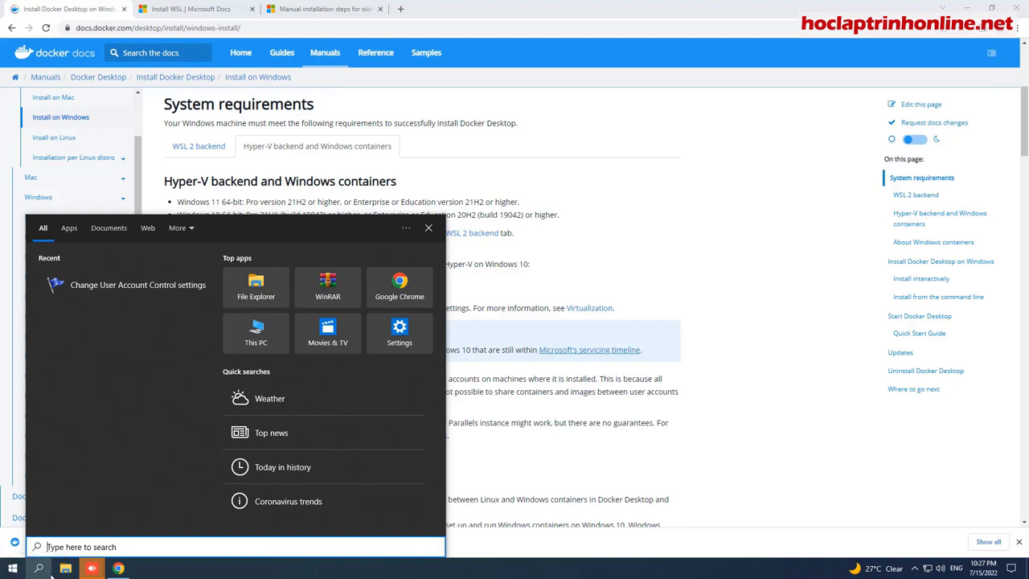
key(super+r)
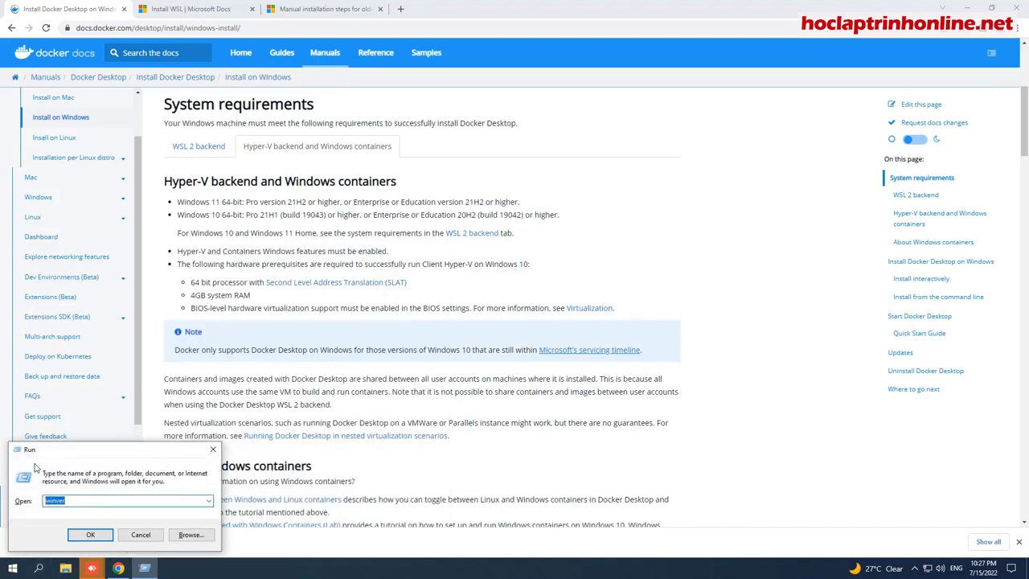
click(74, 500)
drag(73, 500, 37, 500)
click(68, 499)
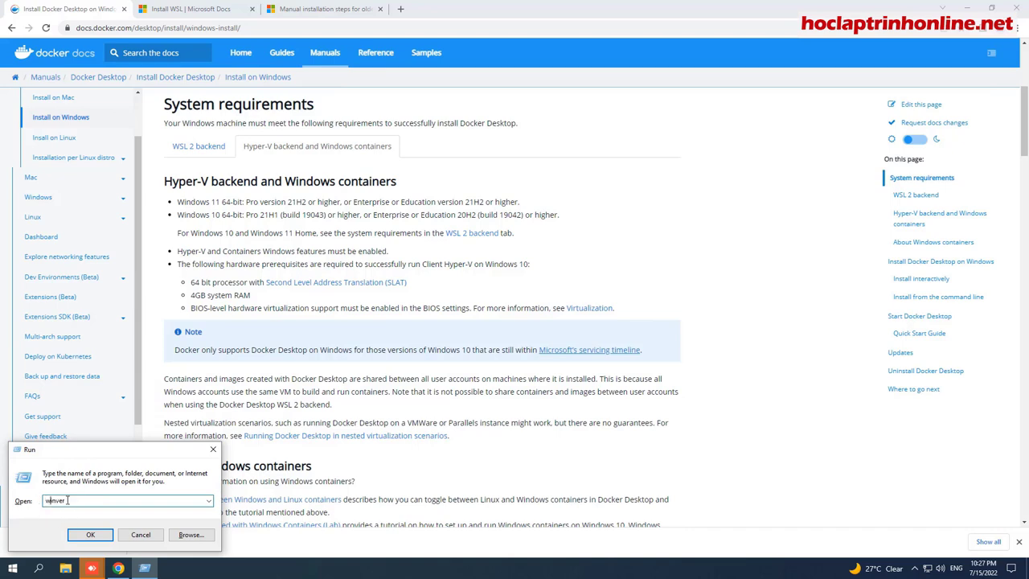
click(90, 535)
click(970, 8)
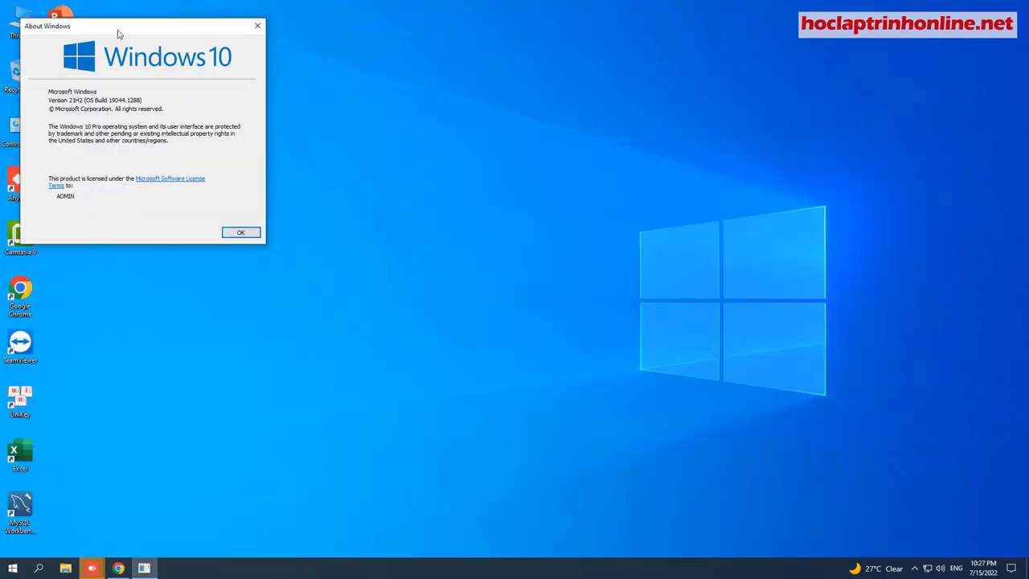
drag(119, 30, 128, 15)
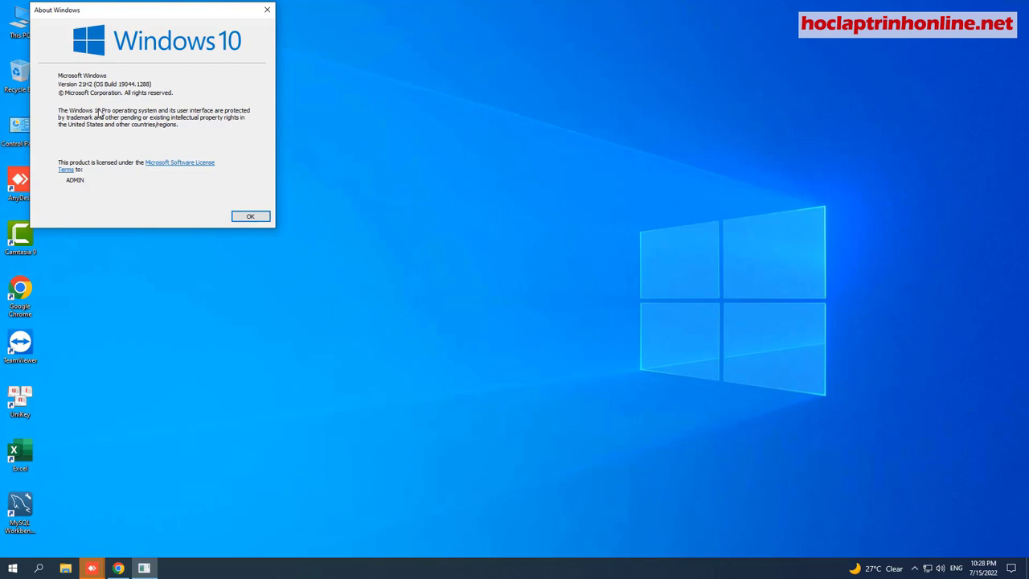
Open YouTube in a new Chrome tab and search for "học lập trình online"
click(118, 568)
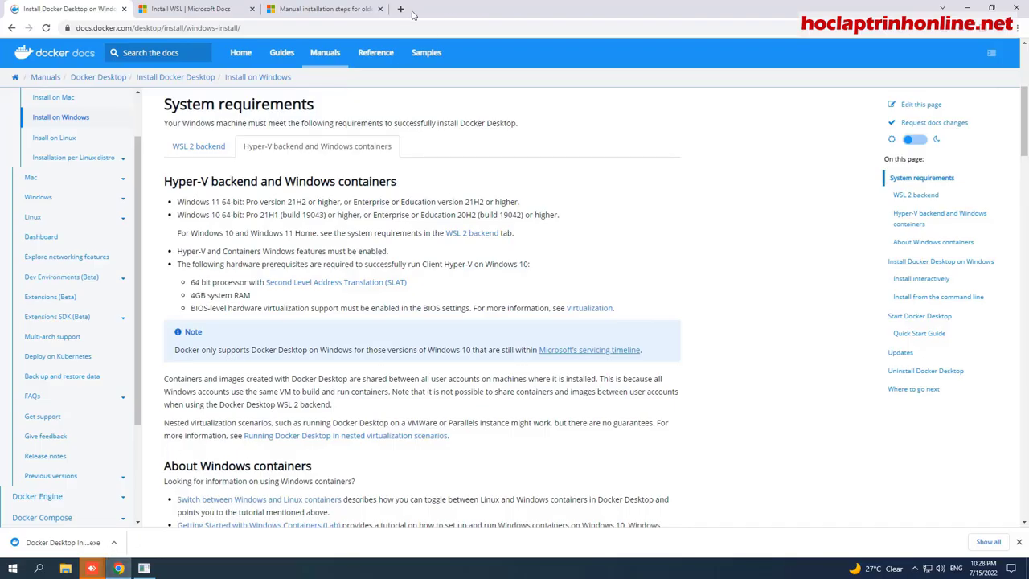
click(409, 9)
click(515, 270)
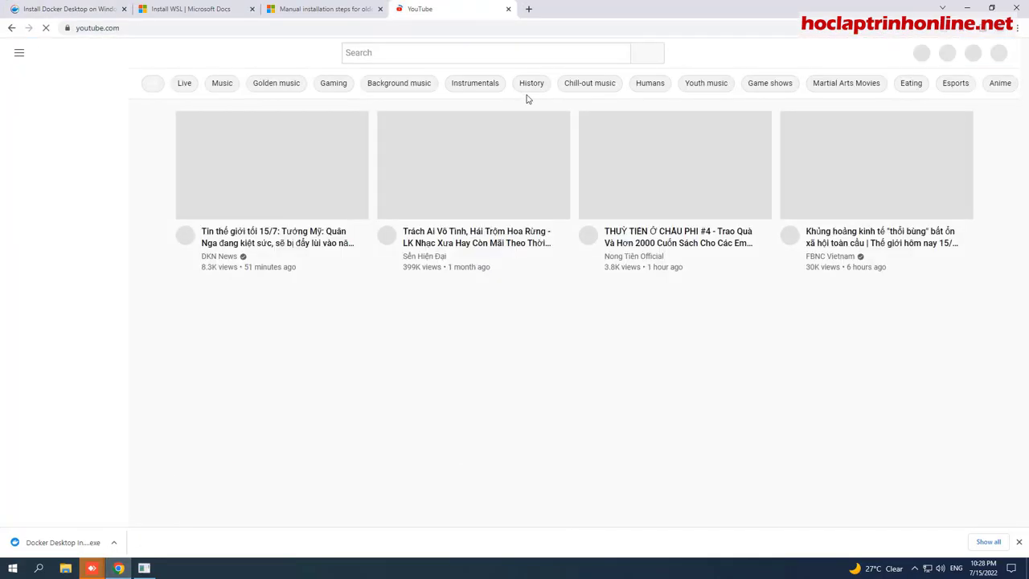
click(432, 51)
text(học)
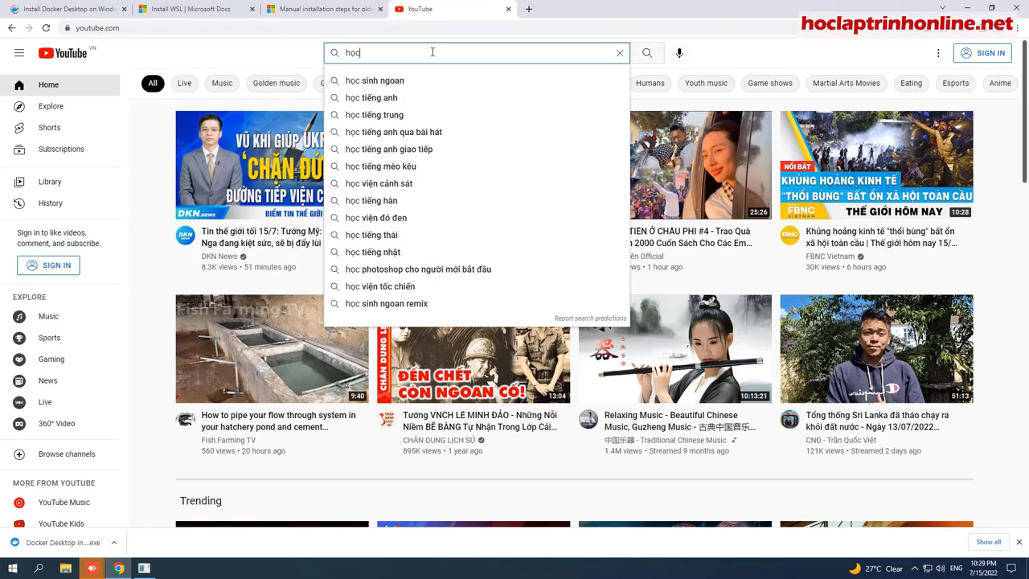
text( lập trình)
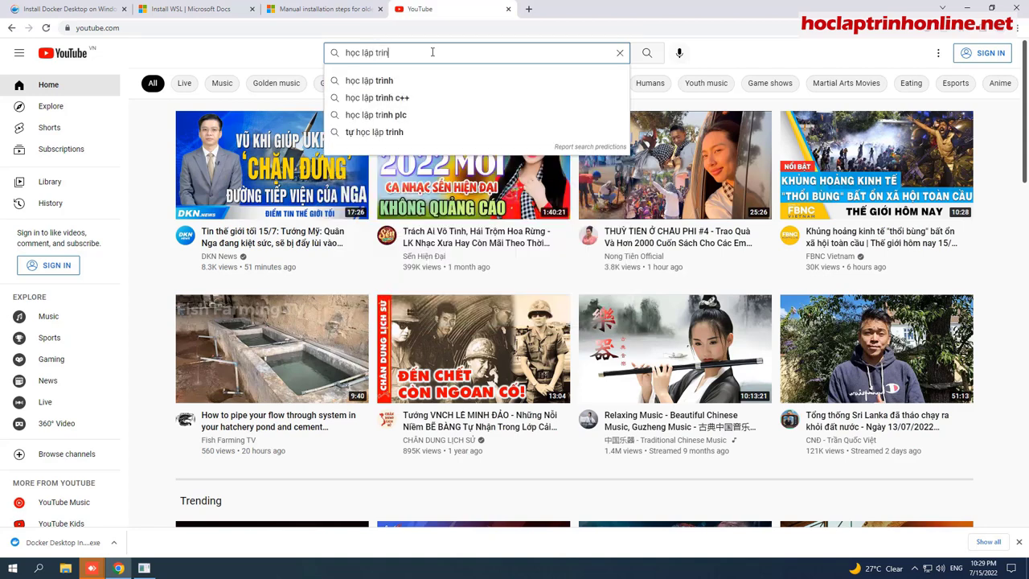
text( online)
key(Return)
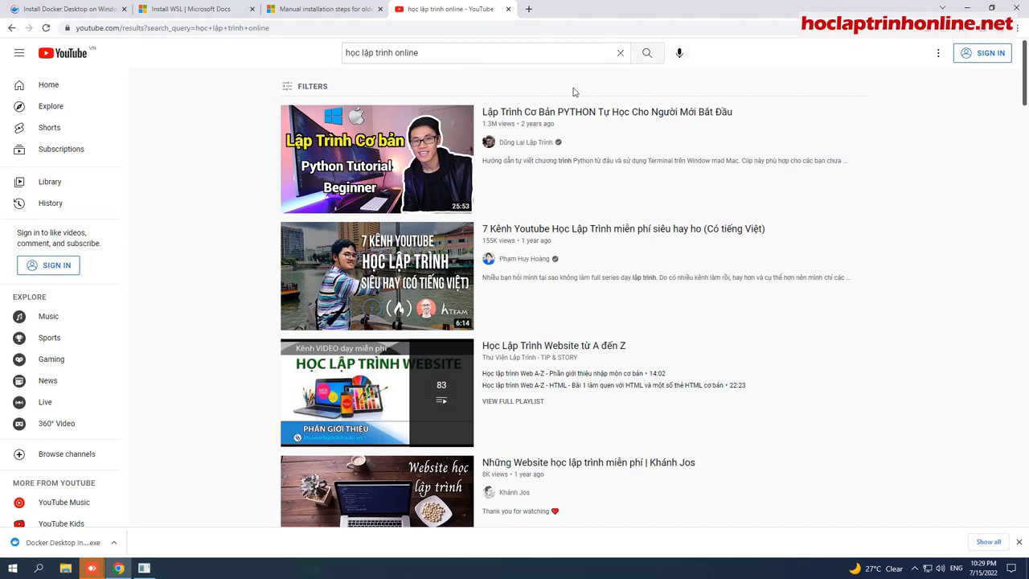
Filter the results by Channel and browse the videos of the Học Lập Trình Online channel for the Docker installation tutorial
click(312, 86)
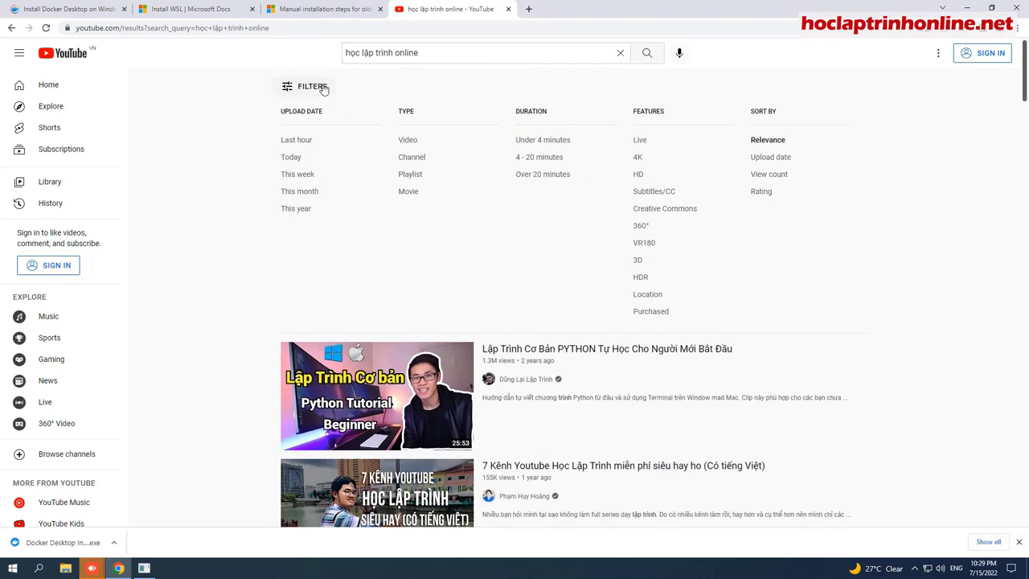
click(410, 159)
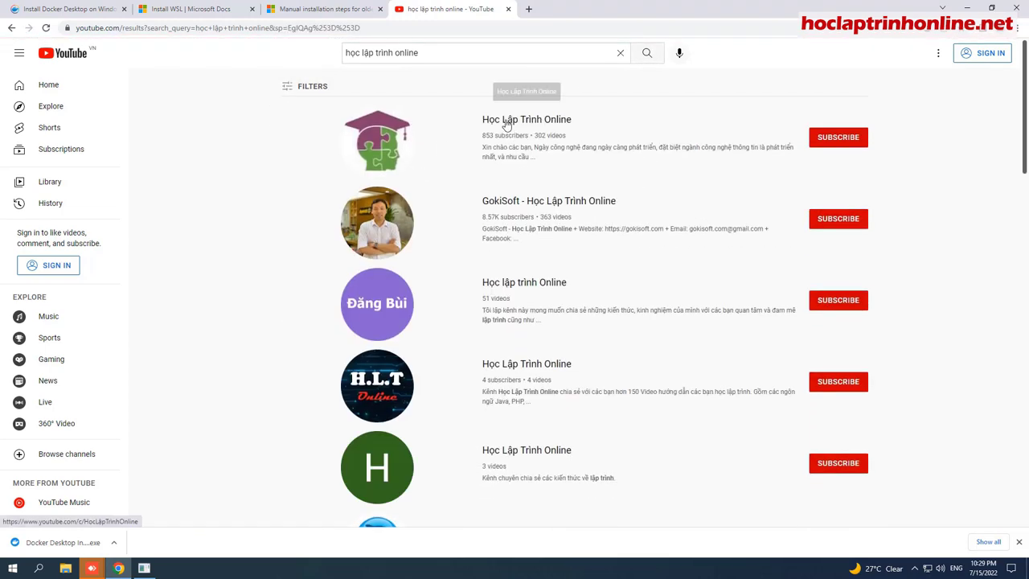
click(506, 125)
click(322, 278)
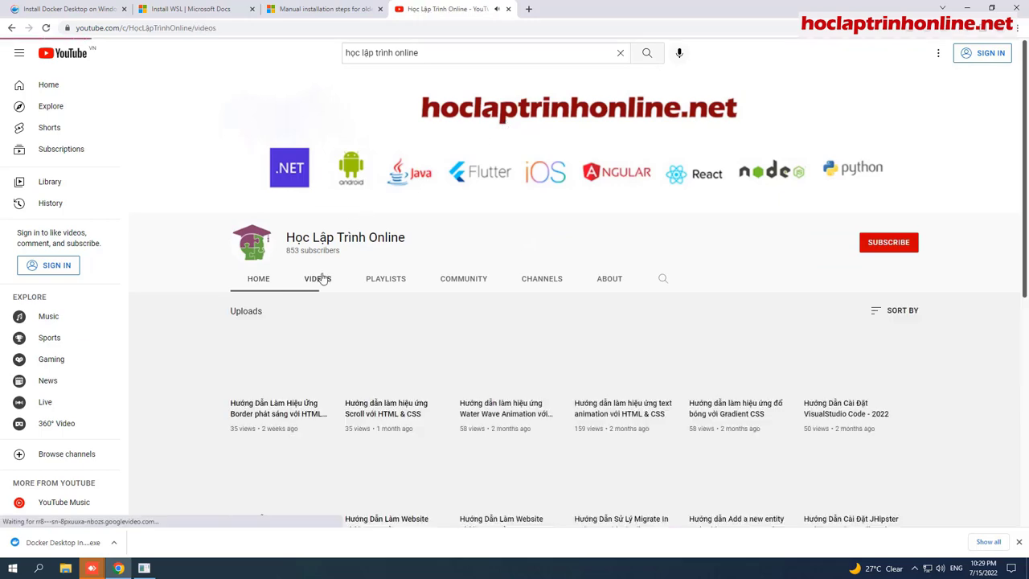
scroll(579, 201, down, 3)
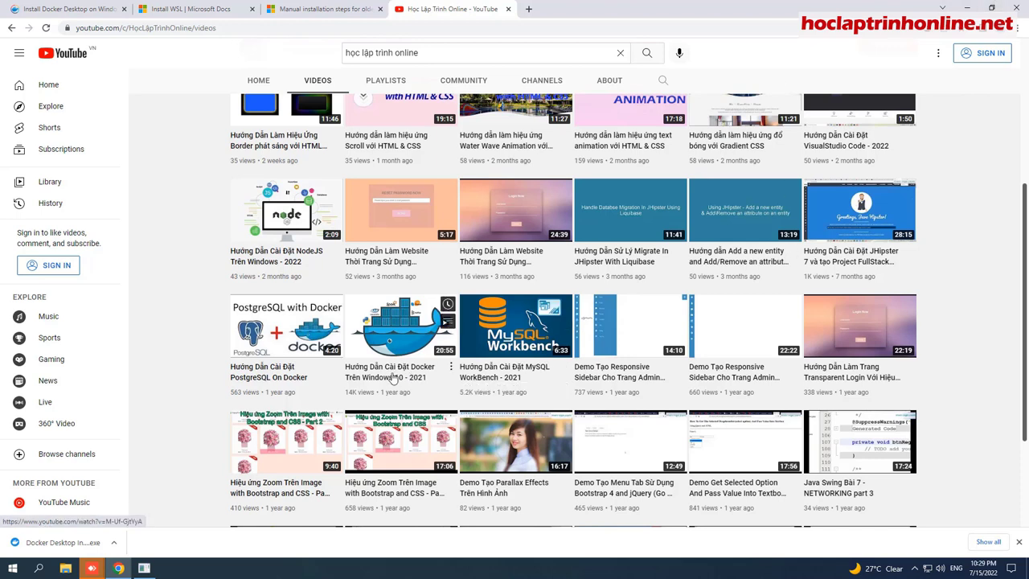
Close the About Windows dialog and return to the Docker Desktop install page in Chrome
click(961, 7)
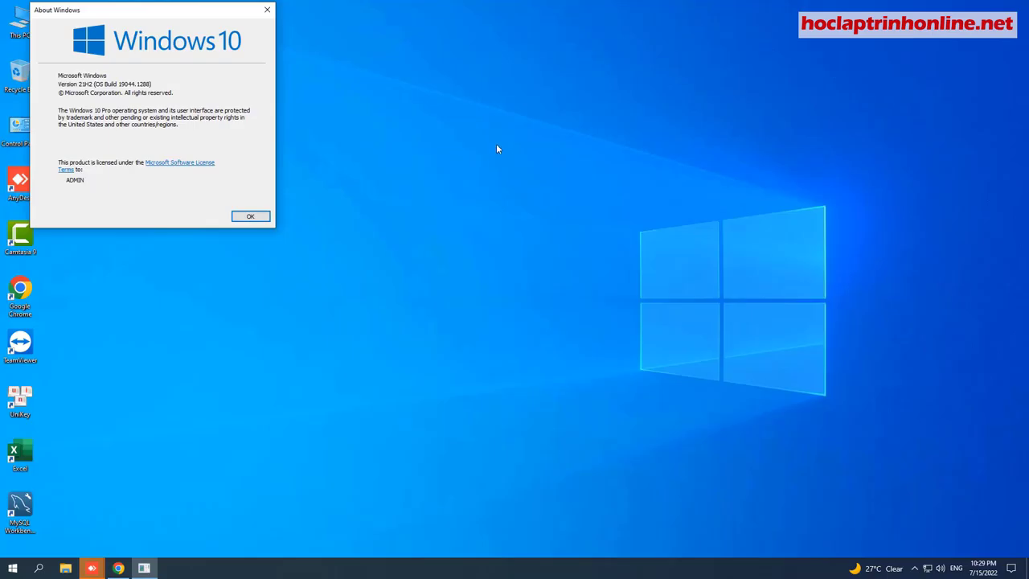
click(267, 10)
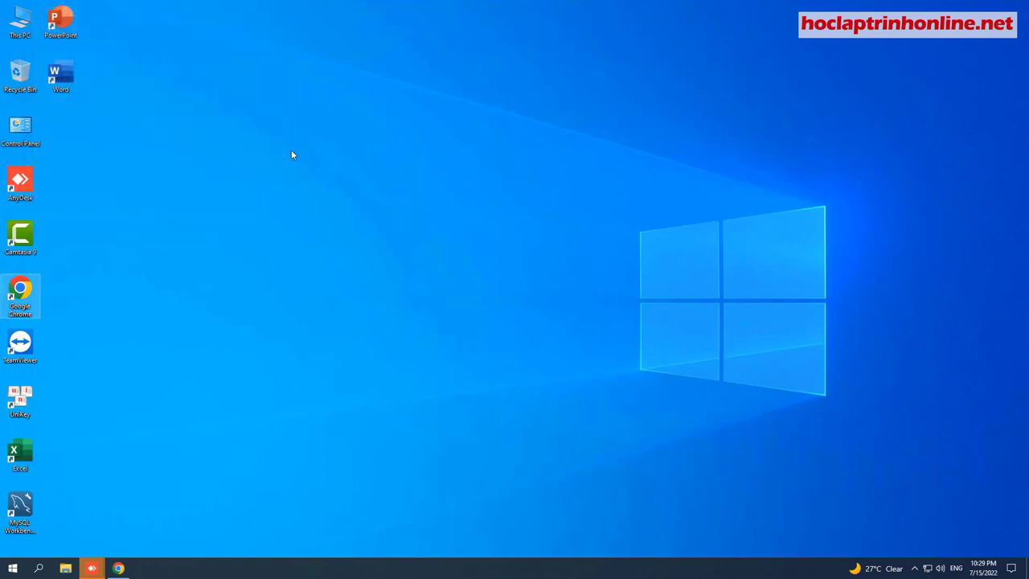
click(118, 568)
click(80, 9)
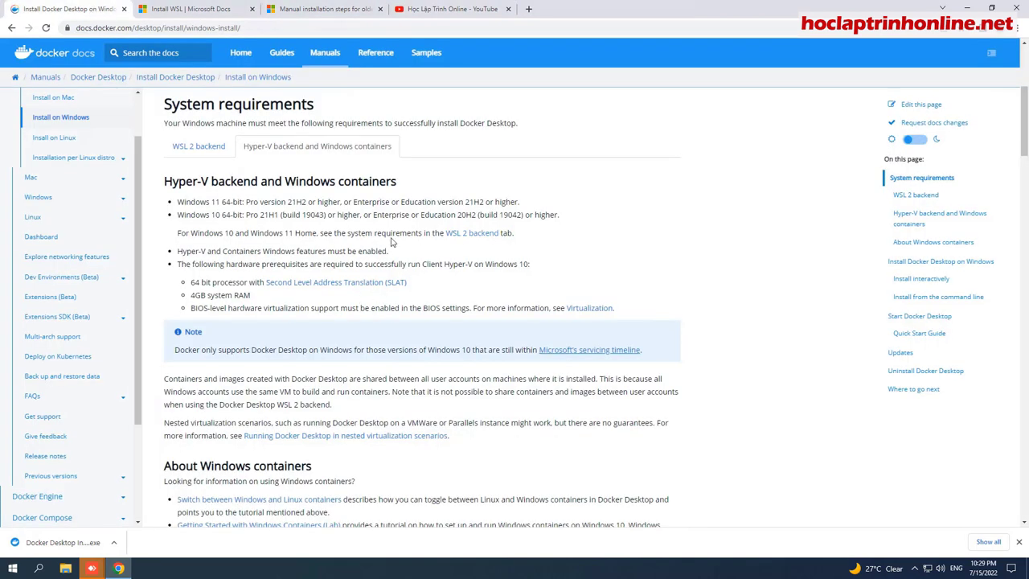
Show the downloaded Docker Desktop Installer in its Downloads folder and run it
click(114, 542)
click(144, 506)
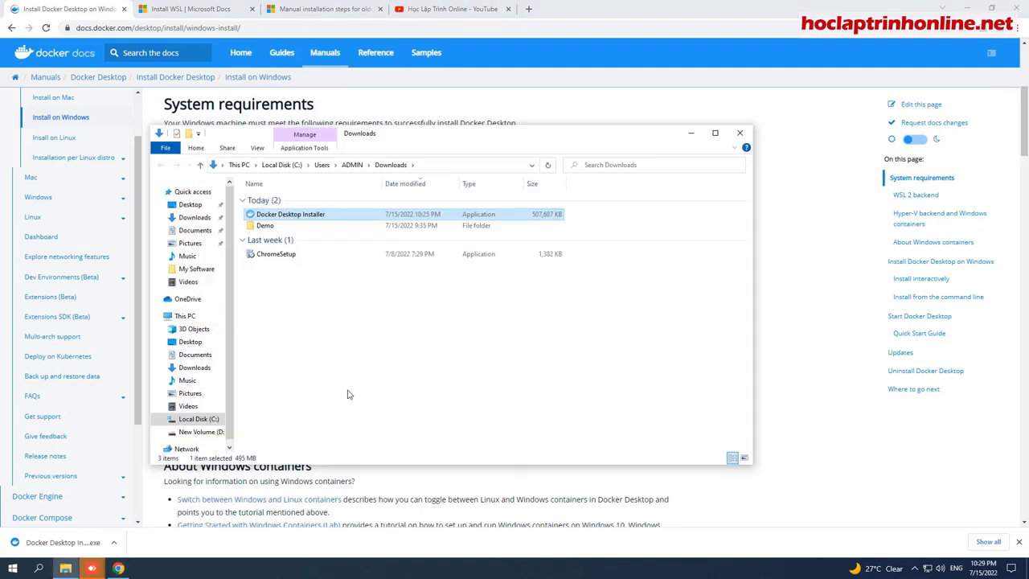
click(446, 10)
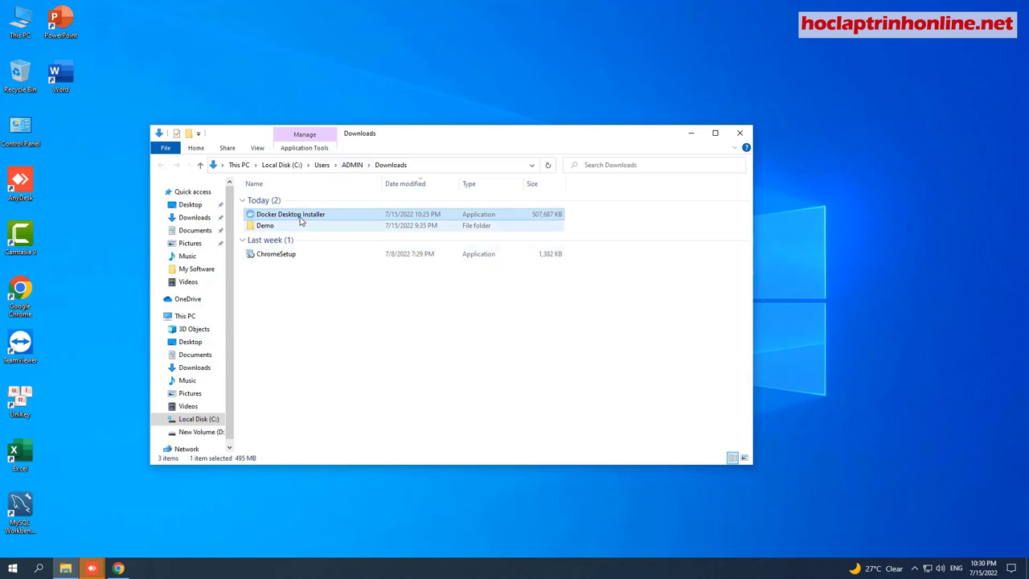
click(294, 292)
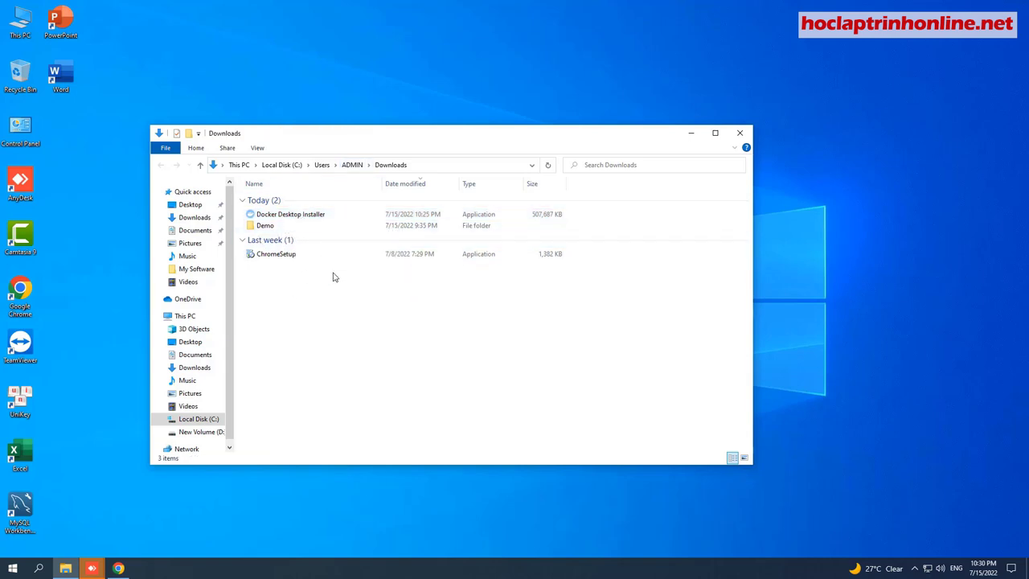
click(296, 215)
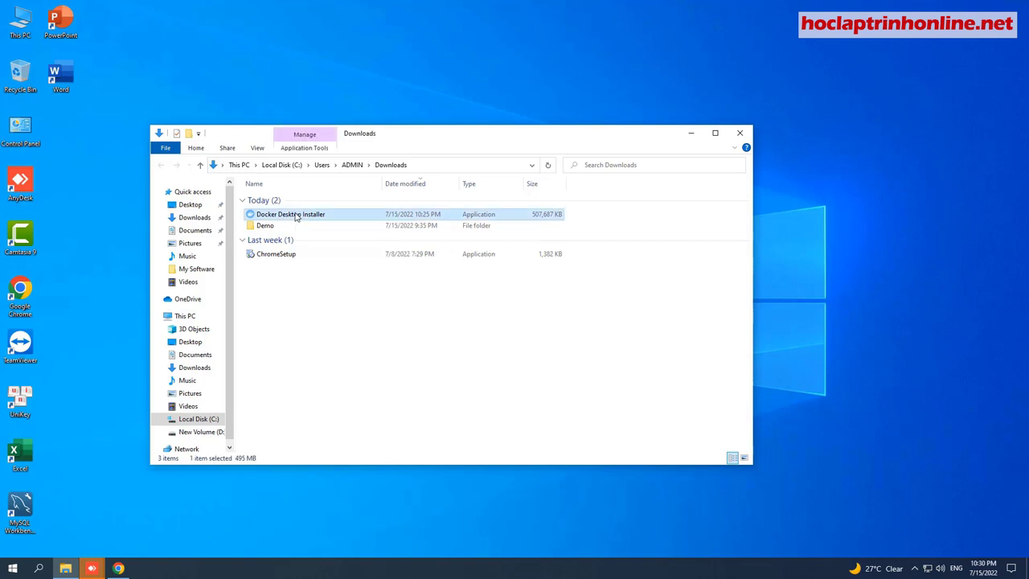
double_click(295, 215)
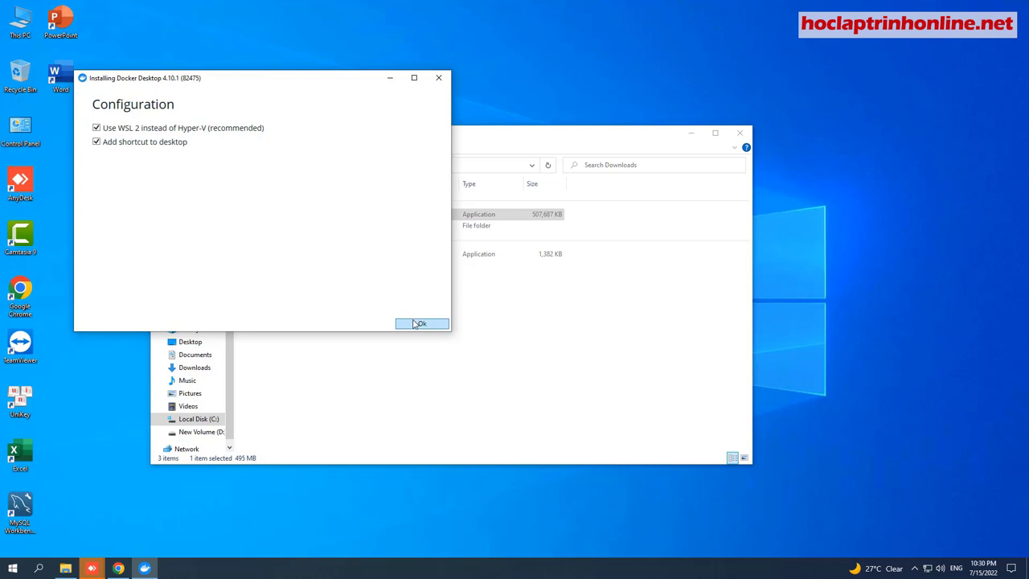
Switch to the Docker install page in Chrome and examine the "Install interactively" instructions, including the WSL 2 option and installation wizard steps
click(119, 568)
key(ctrl+1)
scroll(501, 300, down, 3)
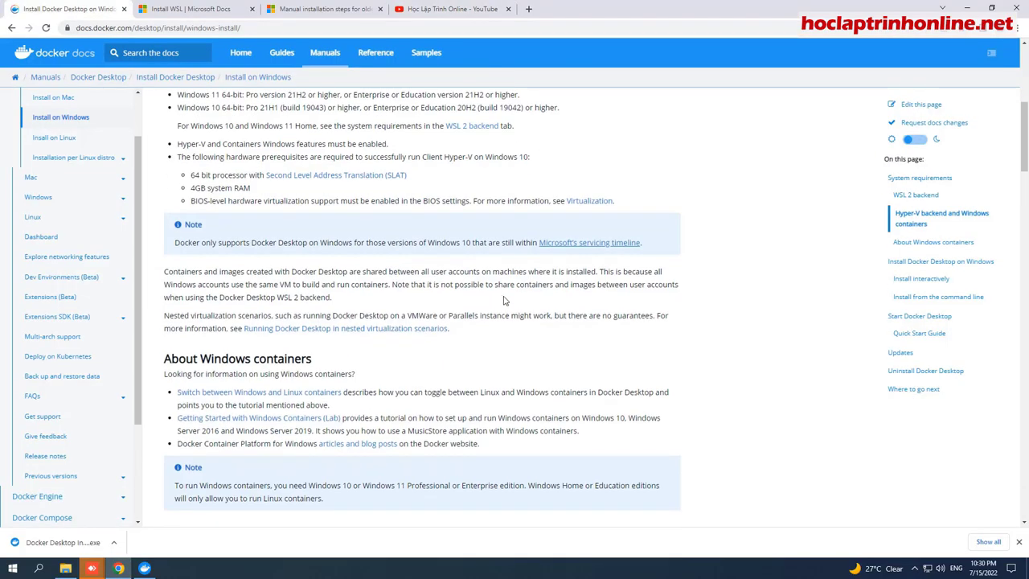
scroll(505, 299, down, 5)
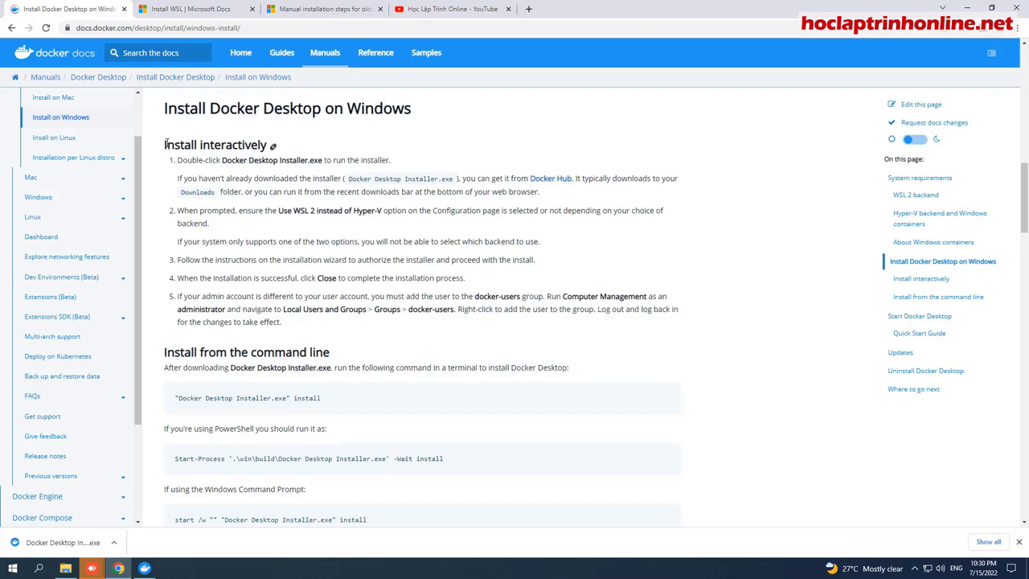
drag(164, 145, 504, 332)
click(301, 332)
mouse_move(156, 124)
mouse_down()
mouse_move(381, 191)
mouse_move(664, 345)
mouse_move(723, 347)
mouse_up()
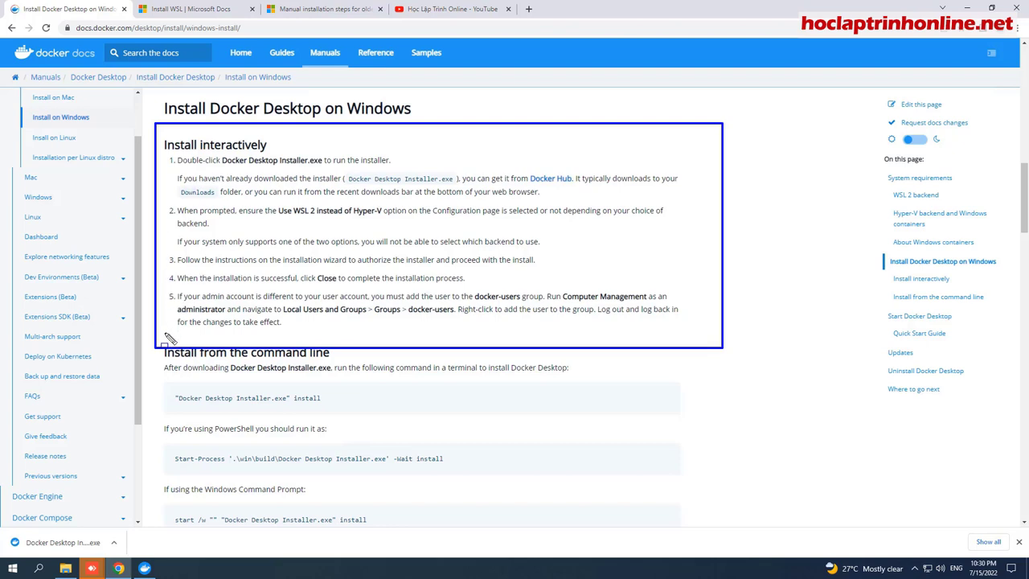
drag(242, 218, 250, 218)
drag(312, 223, 548, 227)
key(Escape)
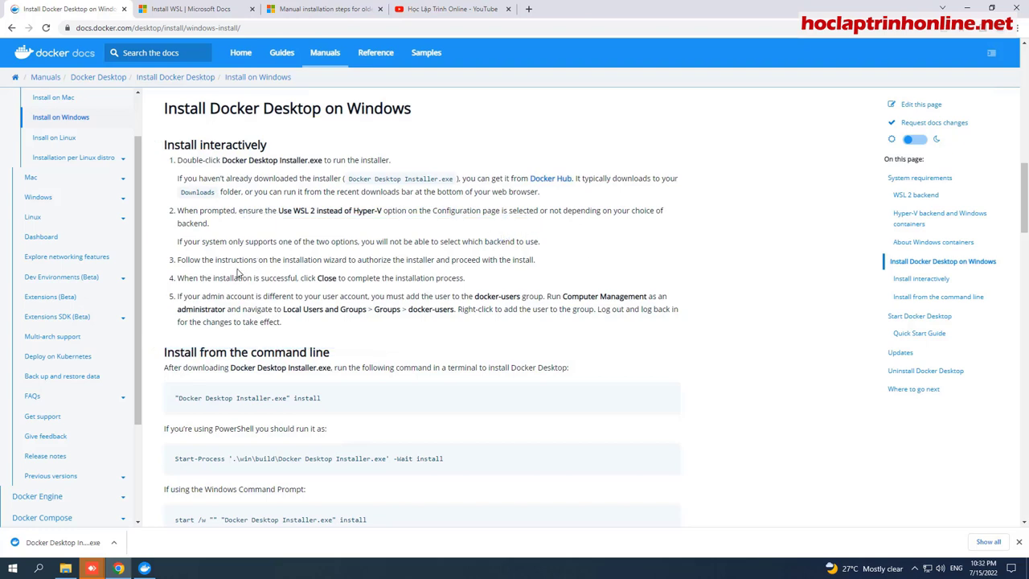
drag(177, 259, 571, 271)
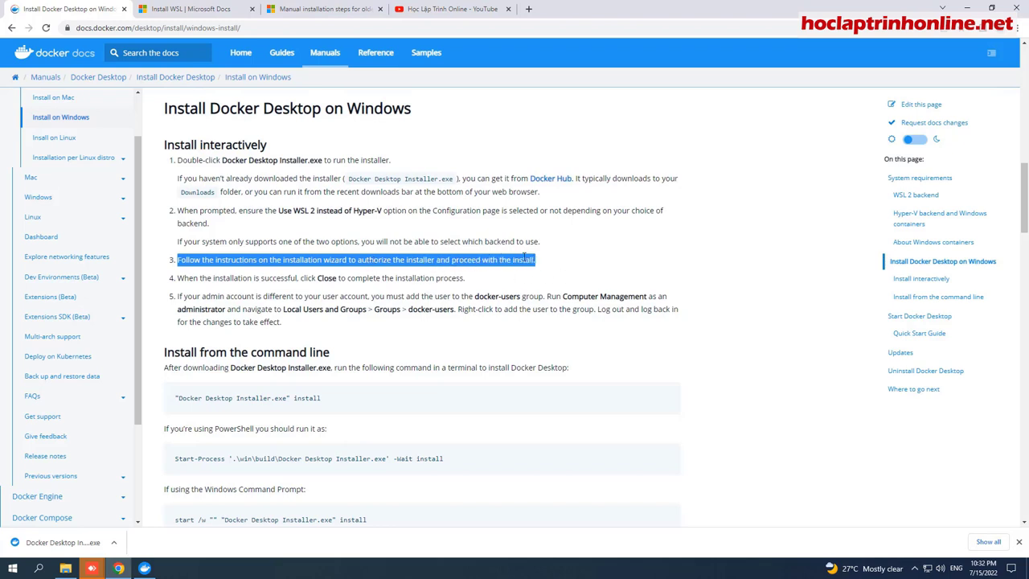
click(593, 260)
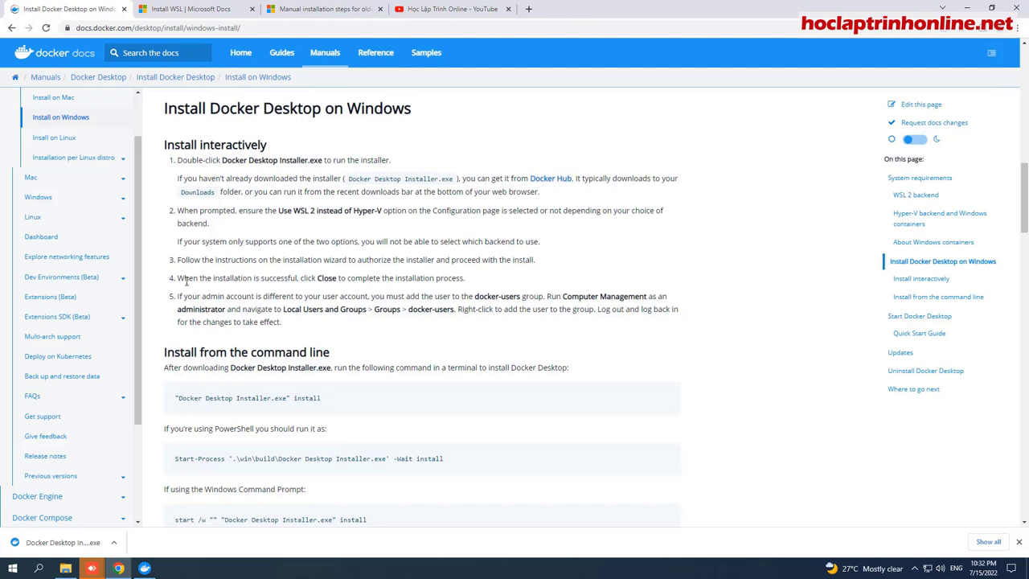
Examine the last two "Install interactively" instructions about completing the installation and adding the user to the docker-users group
drag(186, 279, 474, 290)
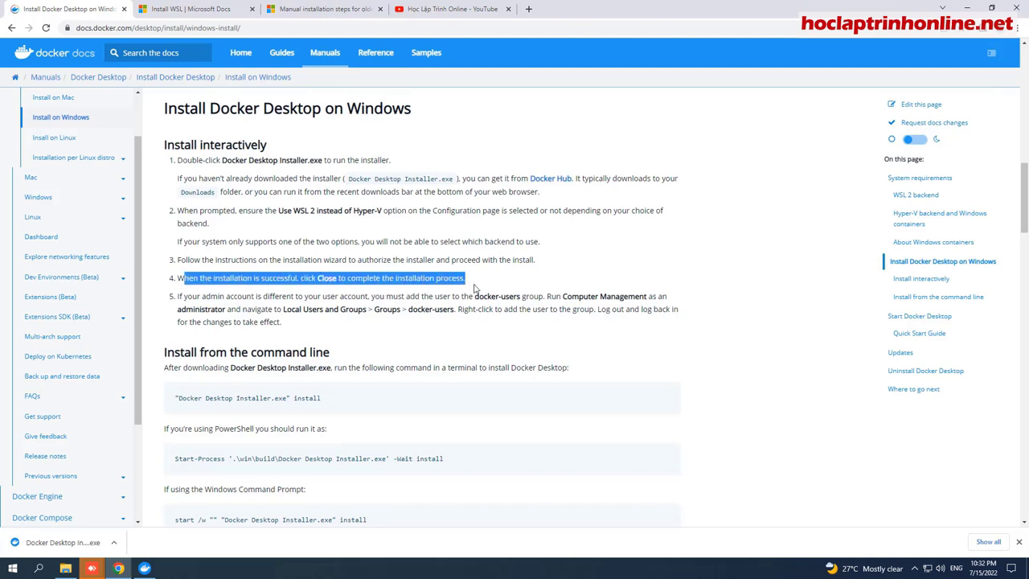
click(412, 274)
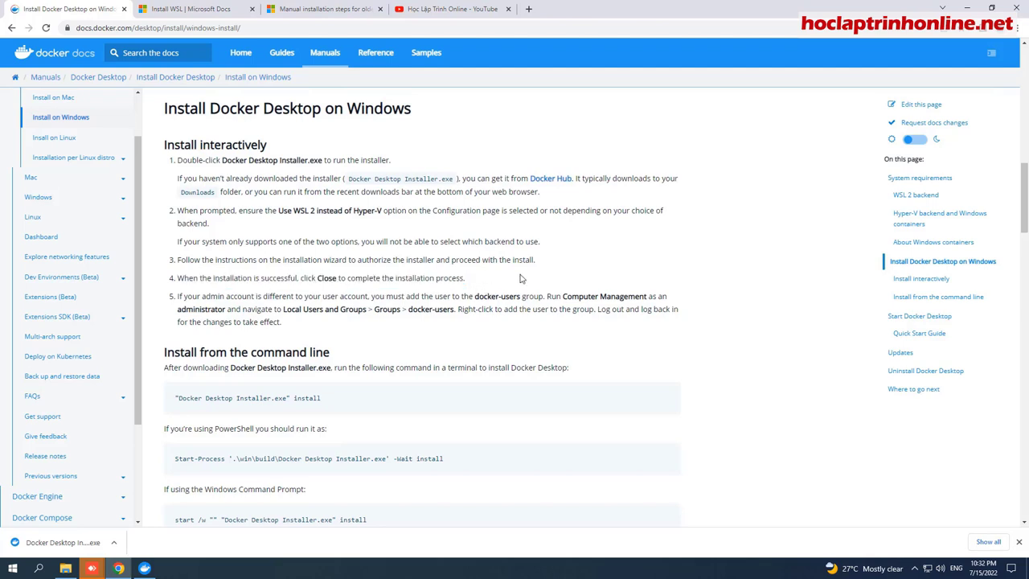
drag(178, 297, 315, 328)
click(299, 326)
drag(178, 297, 325, 323)
click(321, 330)
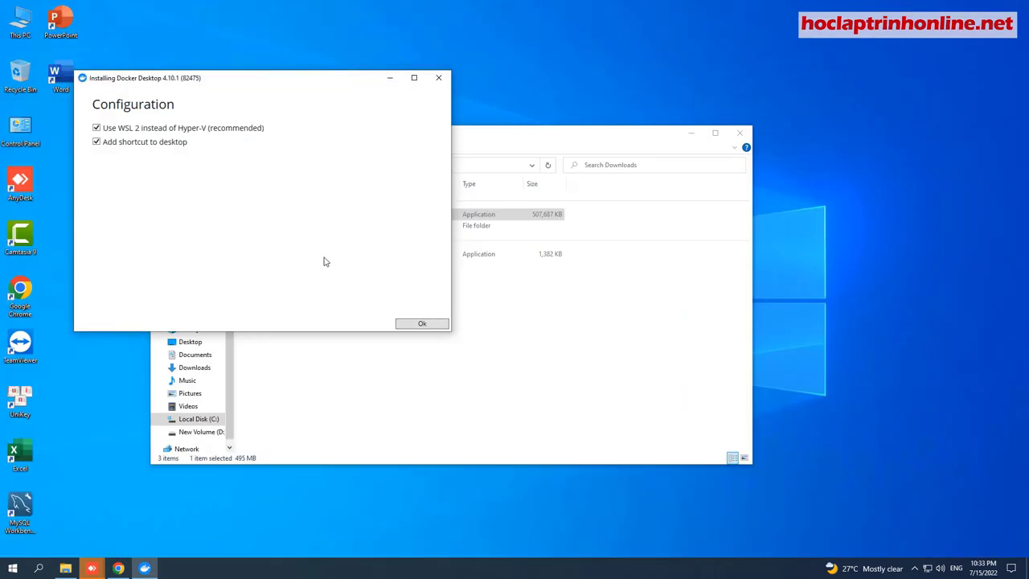
Install Docker Desktop with WSL 2 instead of Hyper-V and a desktop shortcut, and restart Windows to complete the installation
click(416, 324)
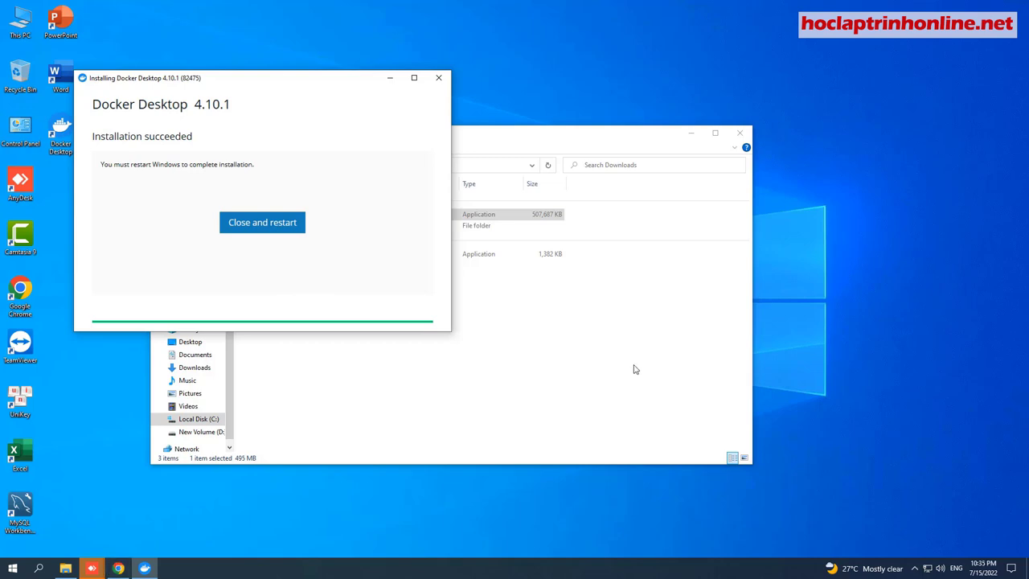
click(253, 229)
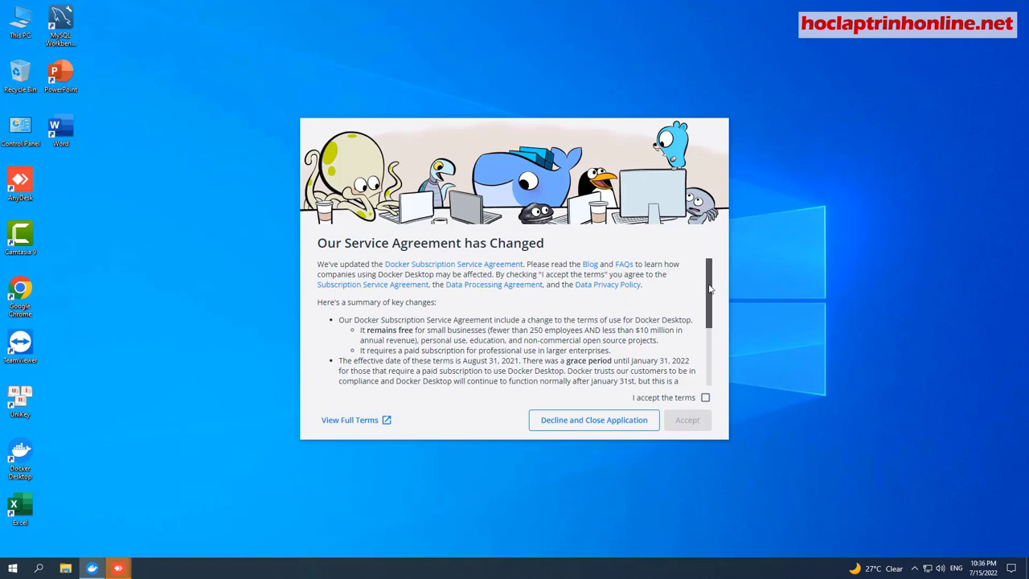
Review the summary of Docker's updated service agreement and accept the terms
drag(709, 287, 710, 354)
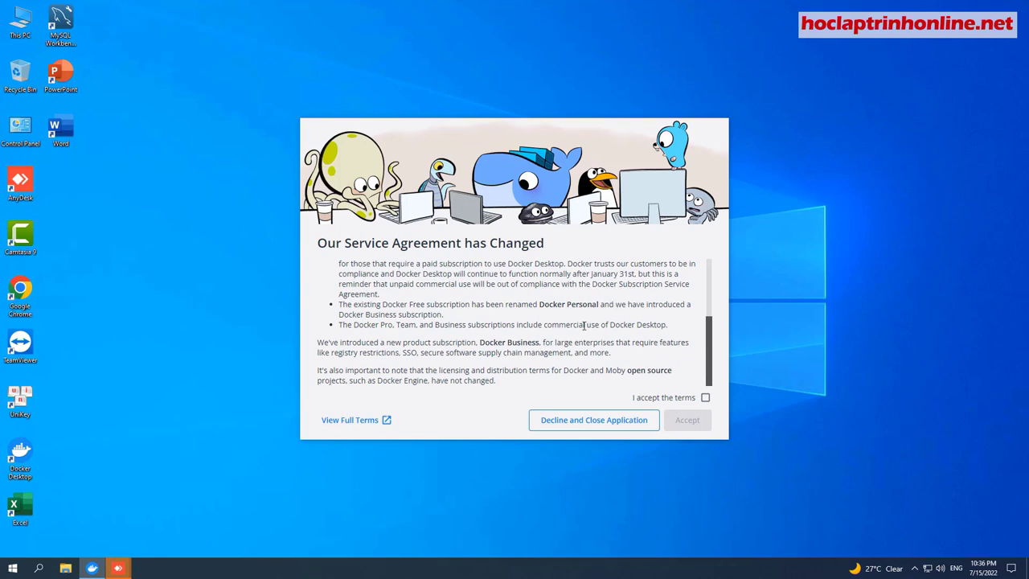
click(704, 398)
click(687, 420)
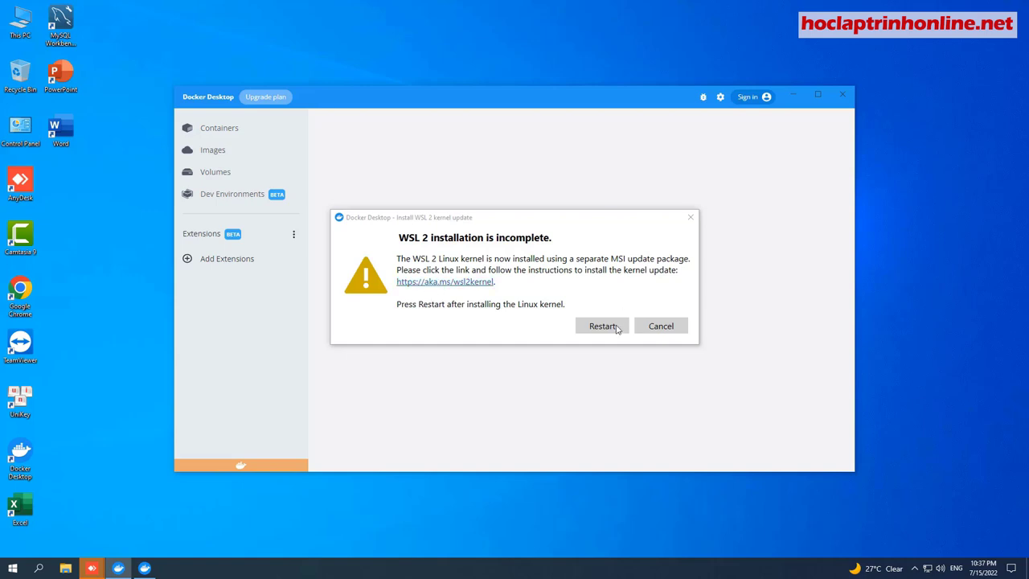
Open the WSL 2 kernel update link in Google Chrome and bring up Step 4, with the Docker warning dialog moved aside
click(445, 284)
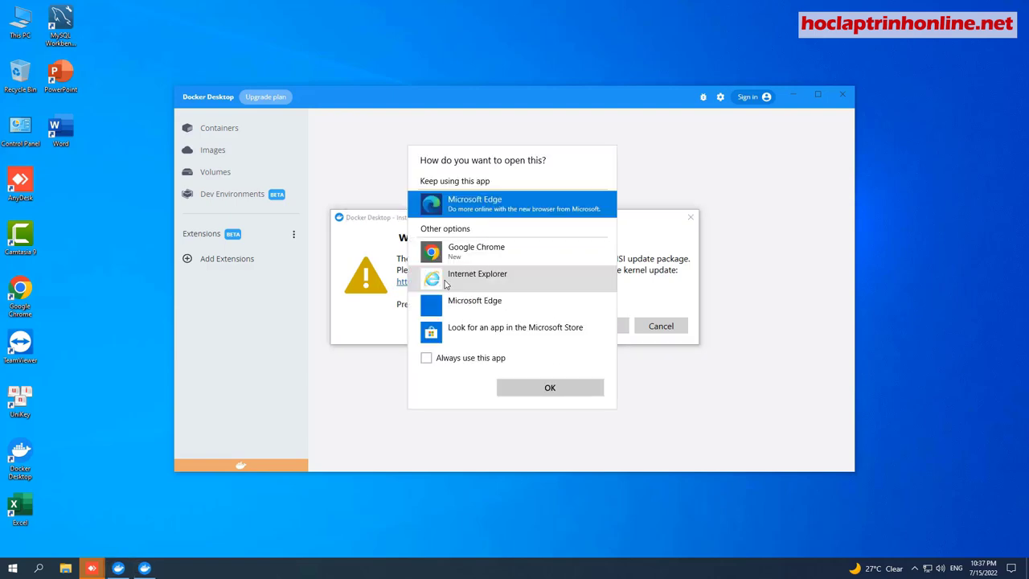
click(473, 250)
click(526, 390)
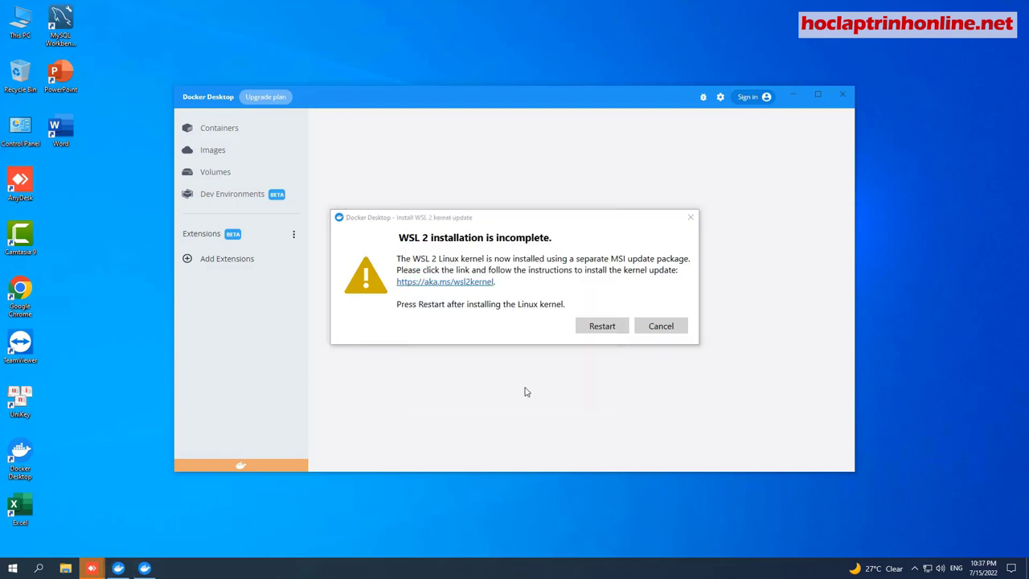
click(471, 13)
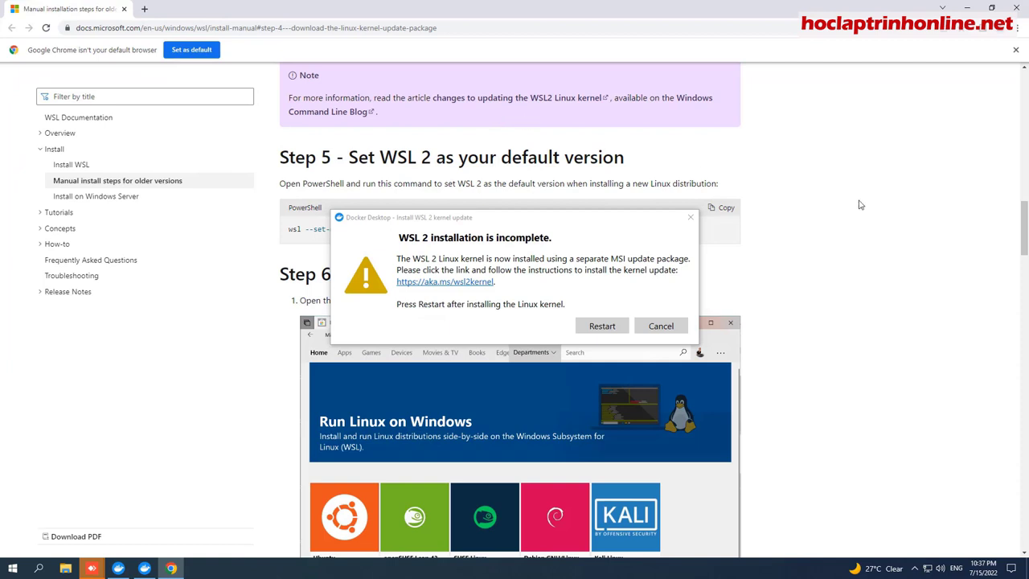
drag(604, 217, 854, 386)
mouse_move(1025, 253)
mouse_down()
mouse_move(1025, 222)
mouse_move(1026, 235)
mouse_up()
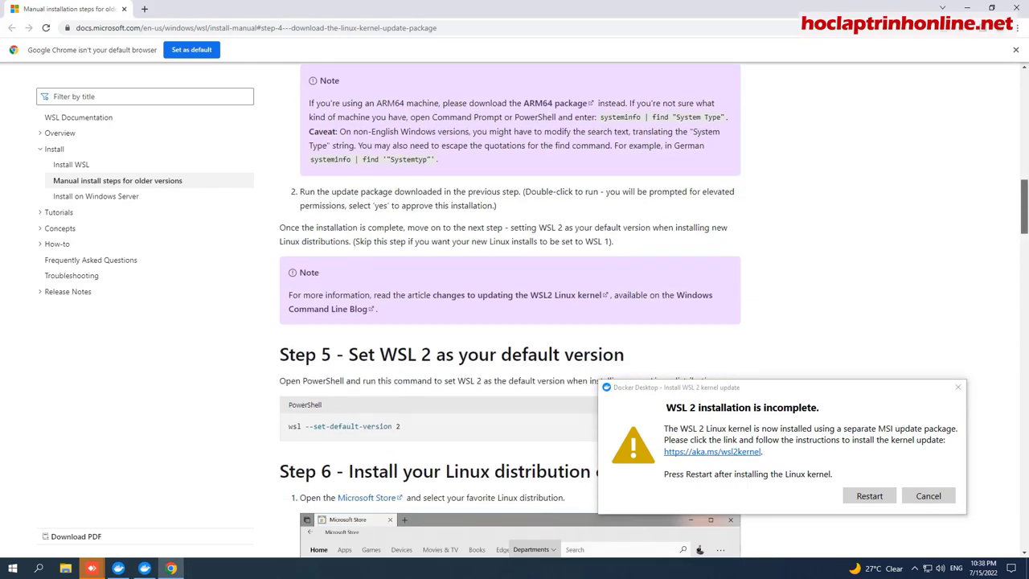
drag(1025, 217, 1025, 207)
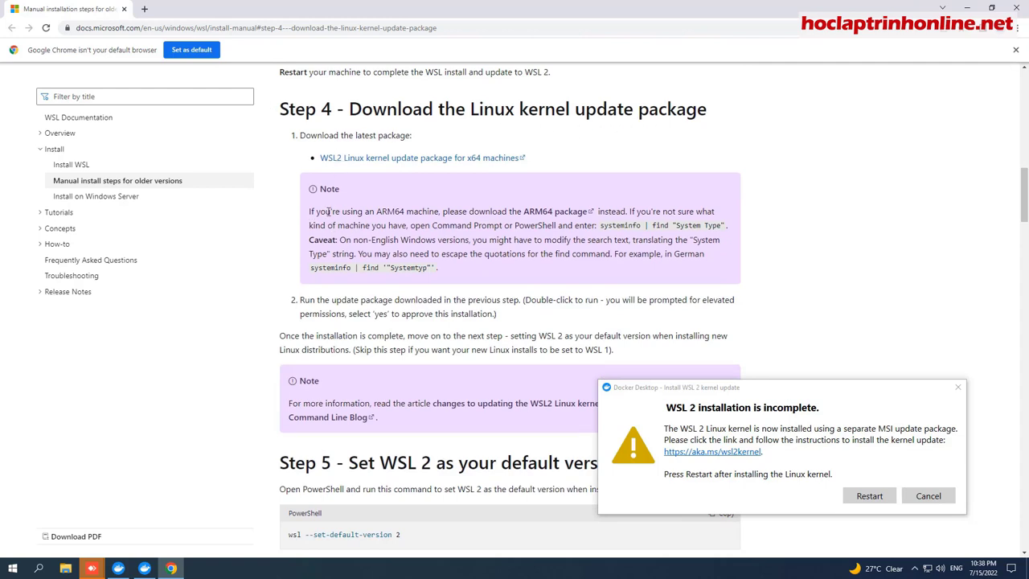
Examine the Step 4 note about which kernel update package ARM64 machines need
drag(308, 211, 409, 212)
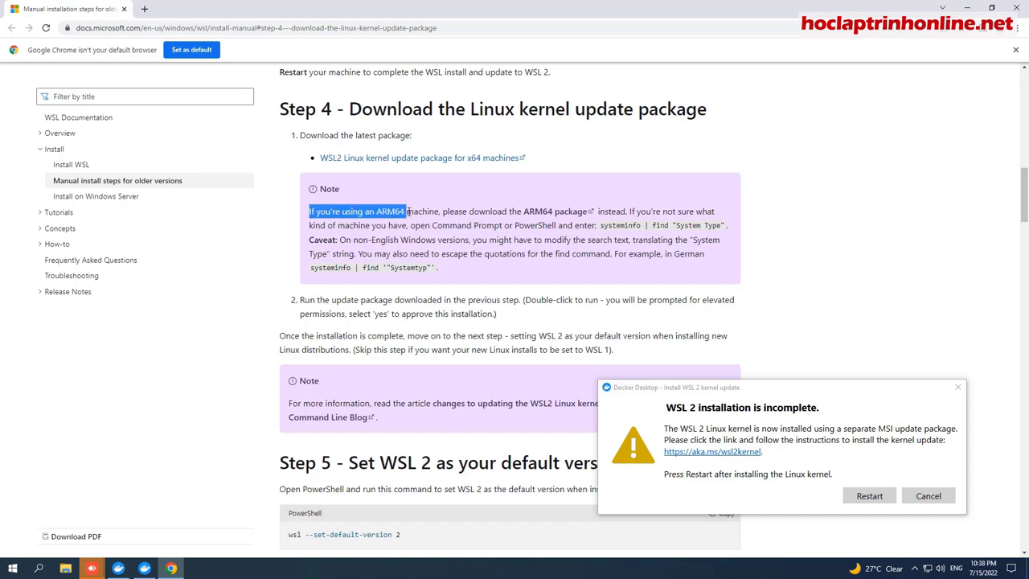
double_click(379, 211)
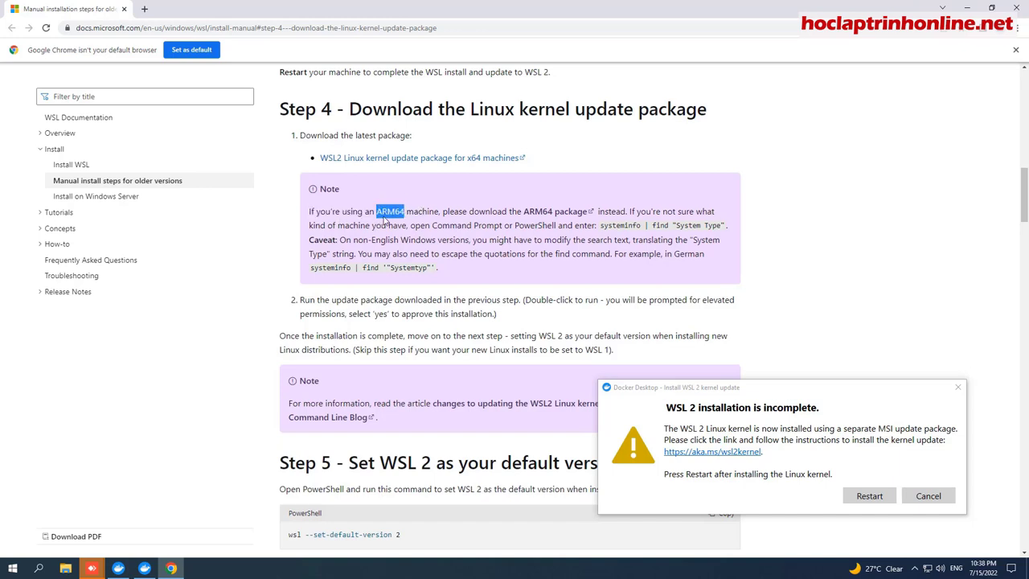
click(401, 211)
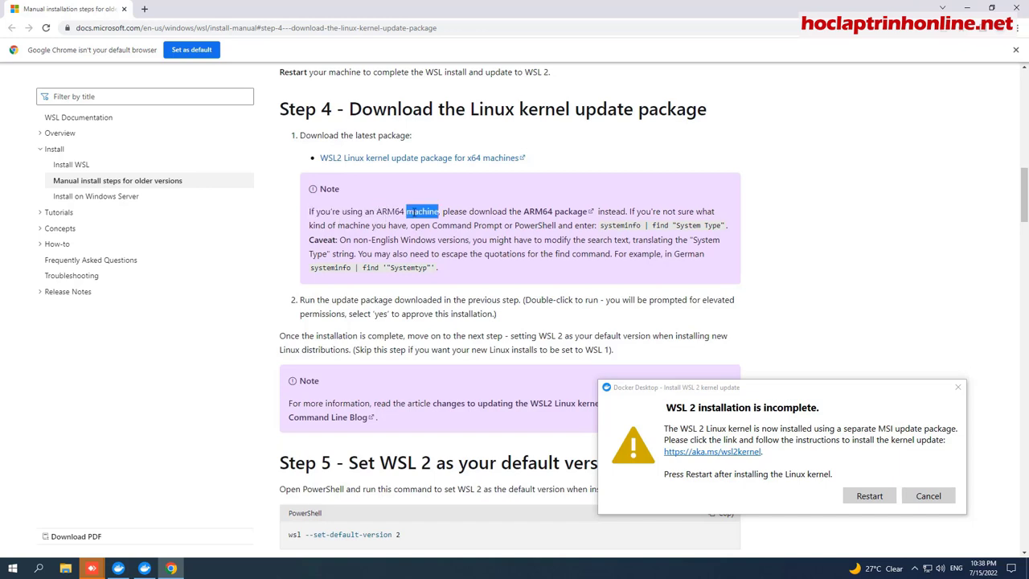
triple_click(415, 211)
double_click(384, 212)
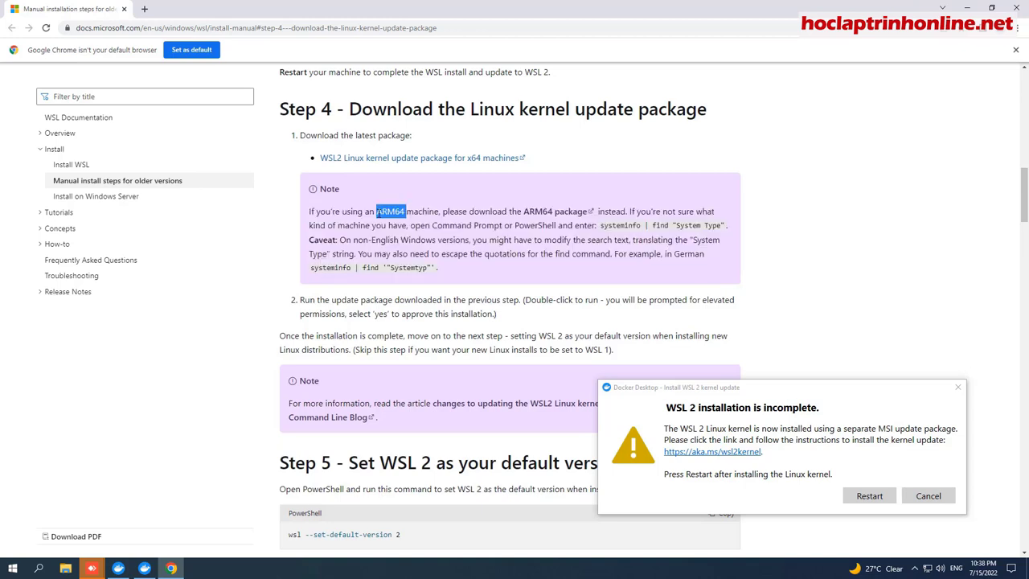
click(474, 207)
Check the machine's system type by running the note's command systeminfo | find "System Type" in Windows PowerShell, and return to the instructions
drag(600, 226, 725, 226)
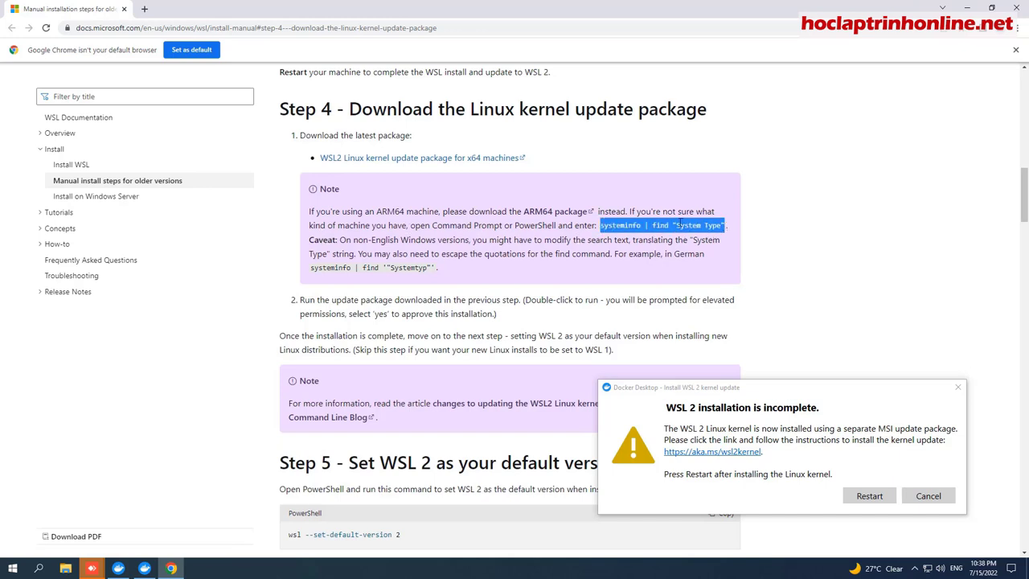
right_click(679, 224)
click(699, 233)
click(38, 568)
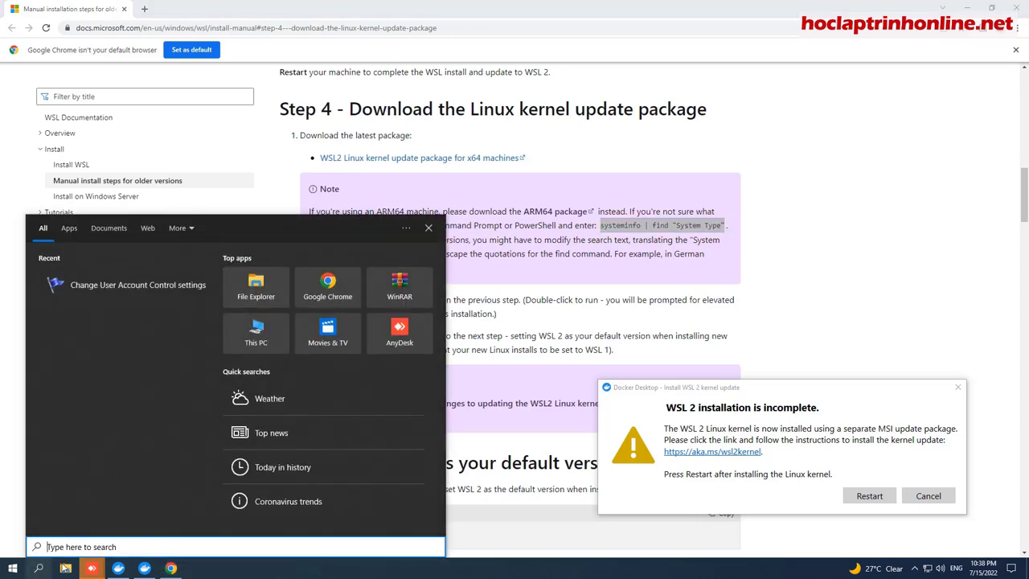
text(po)
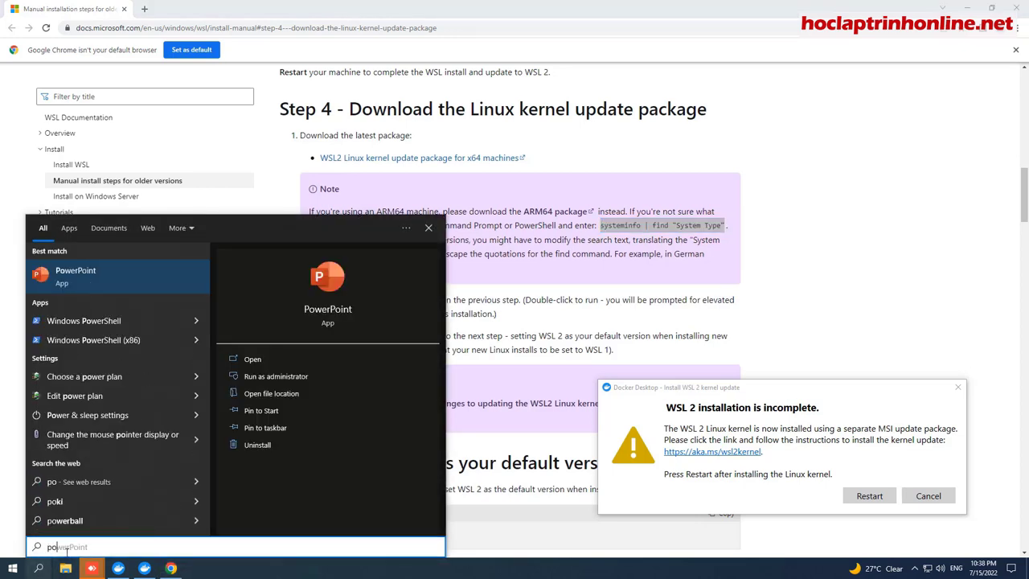
click(103, 321)
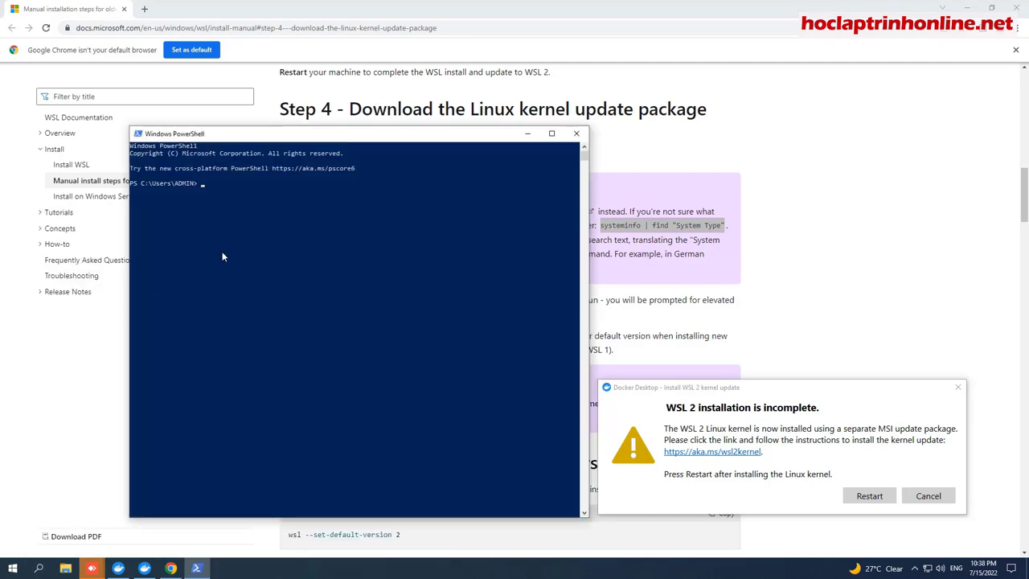
right_click(254, 189)
key(Return)
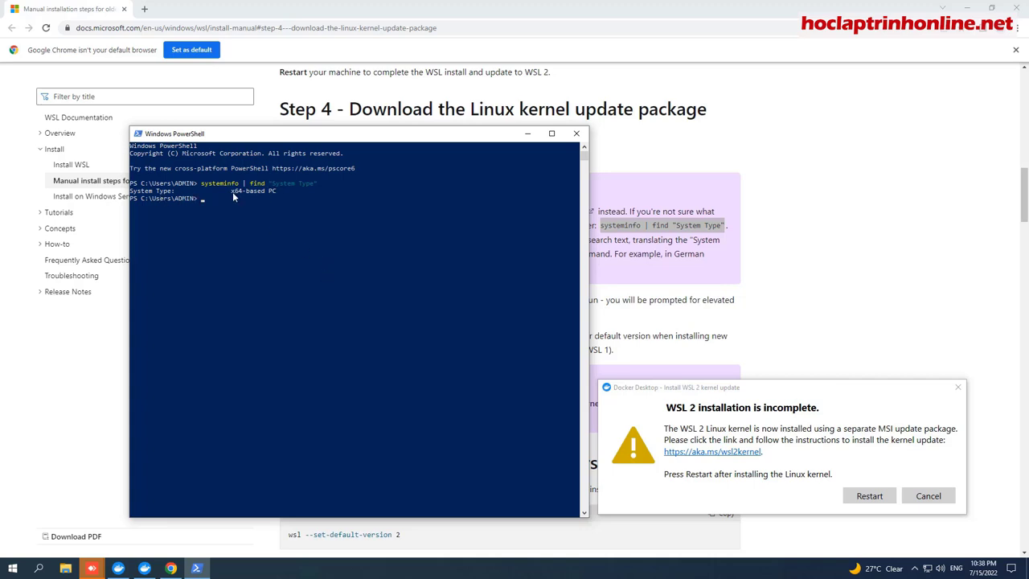
click(528, 134)
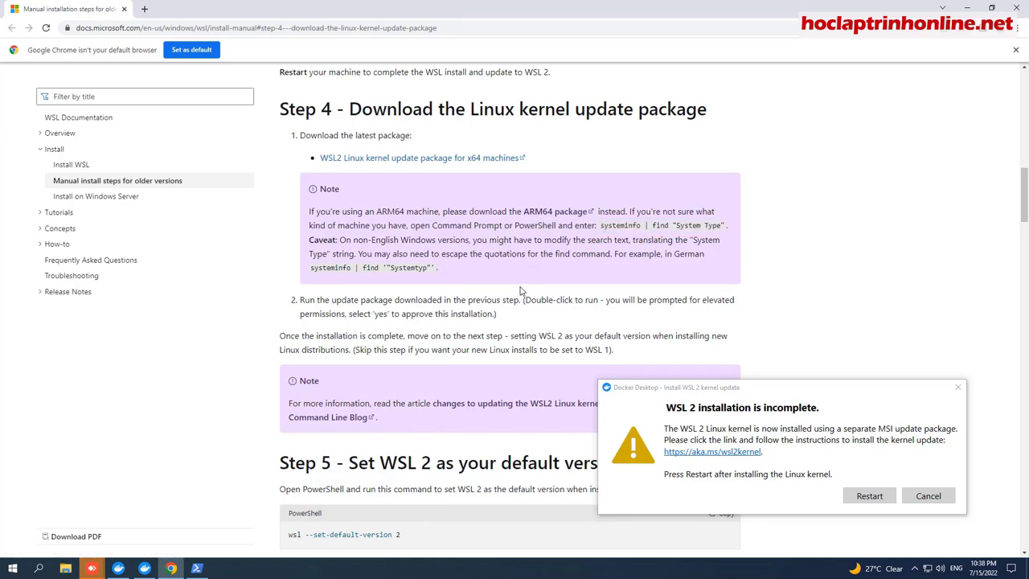
Download the WSL2 Linux kernel update package for x64 machines and read the instruction on running it
scroll(520, 291, down, 1)
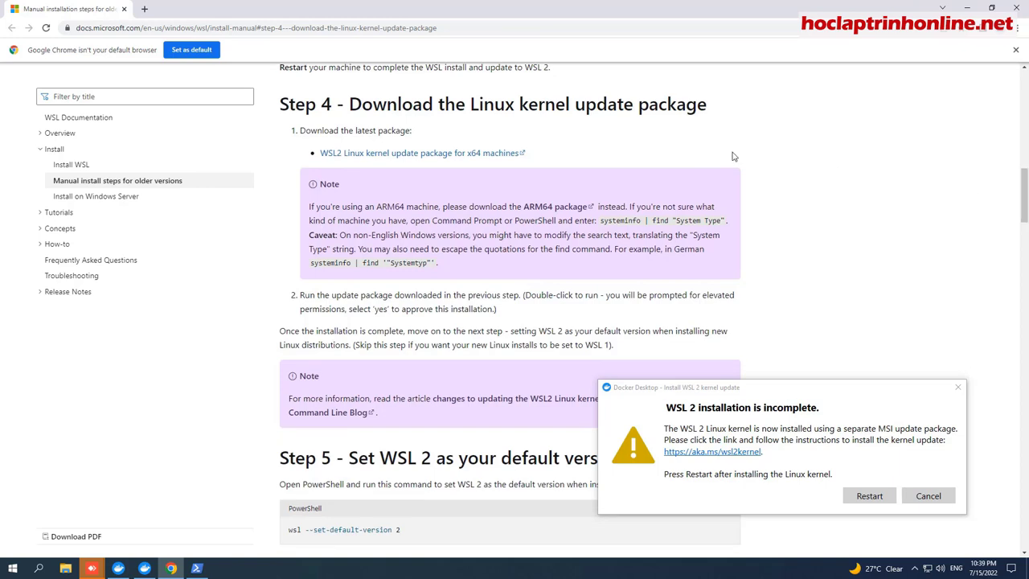
click(414, 154)
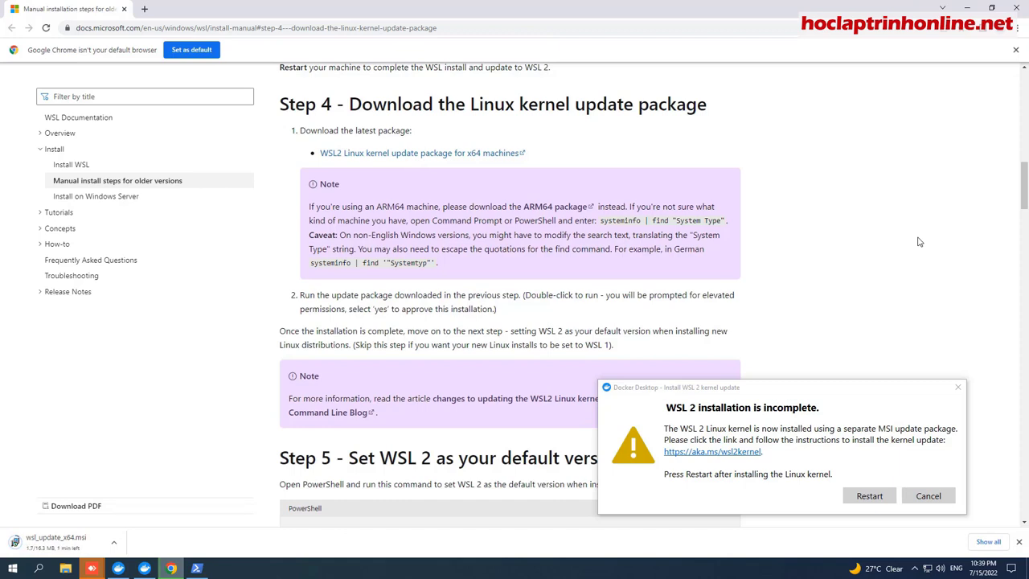
drag(1023, 183, 1022, 196)
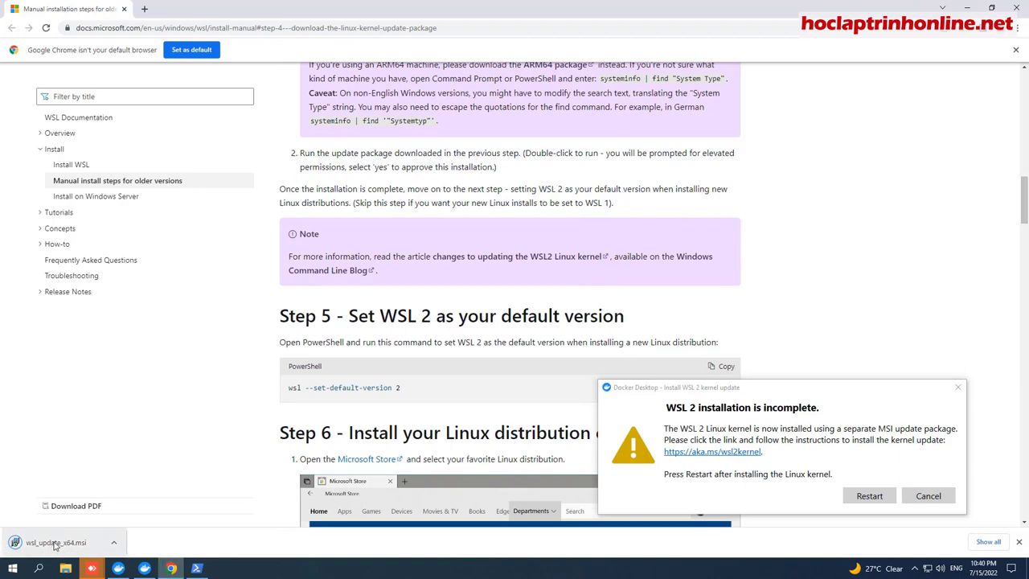
drag(288, 154, 426, 188)
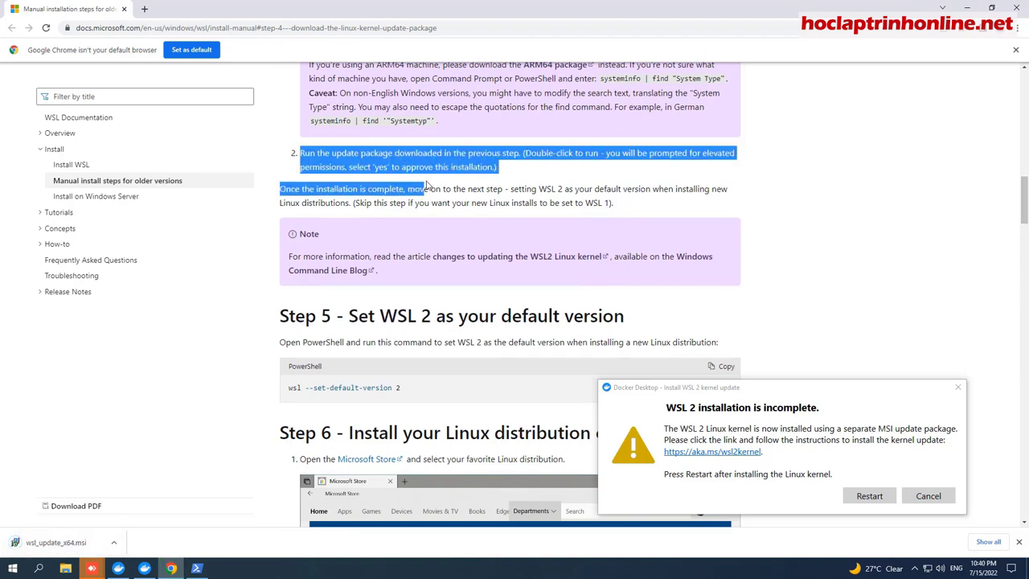
click(500, 163)
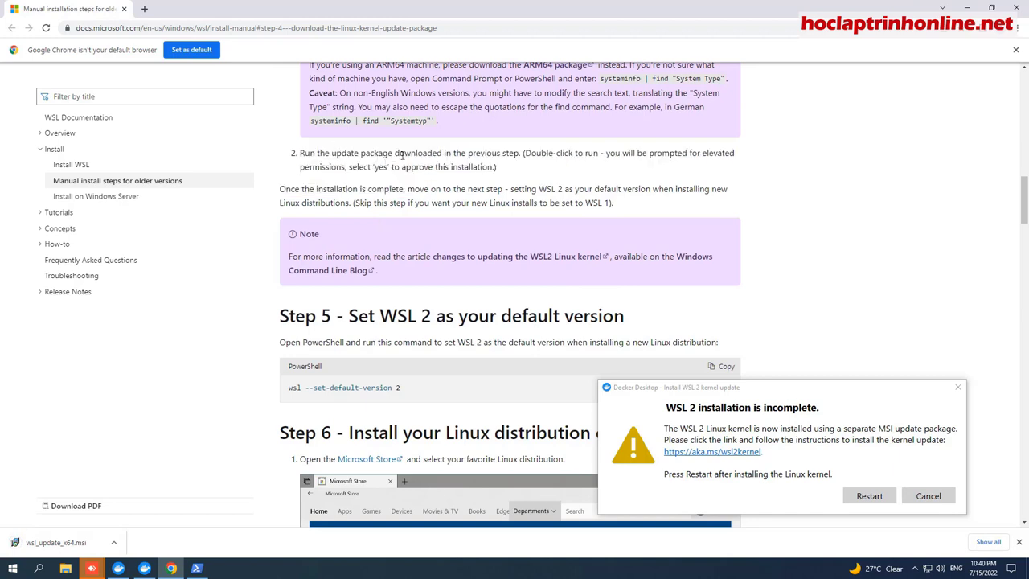
double_click(417, 153)
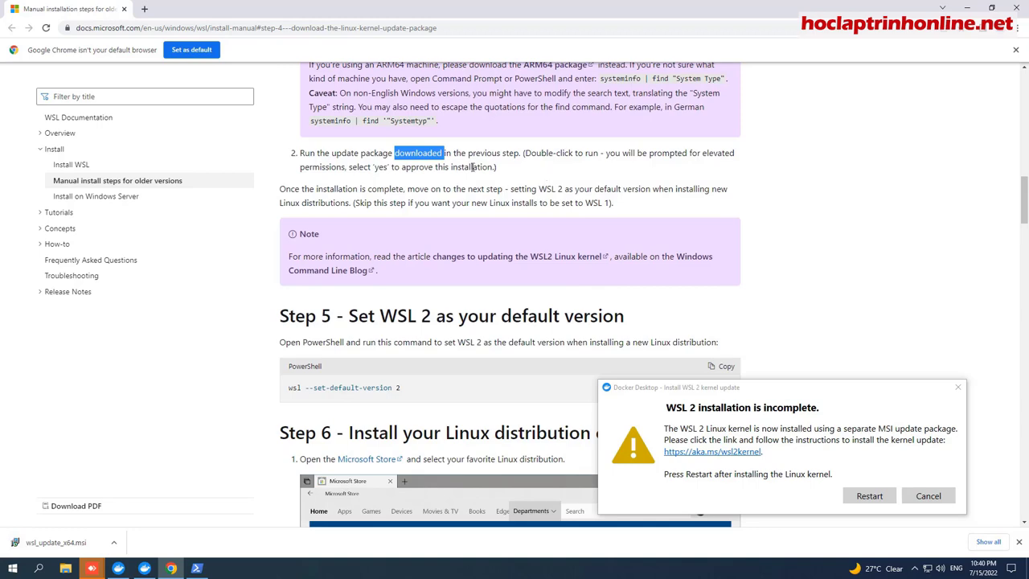
Run wsl_update_x64 from the Downloads folder, complete its setup wizard, and return to the WSL instructions
click(113, 542)
click(151, 504)
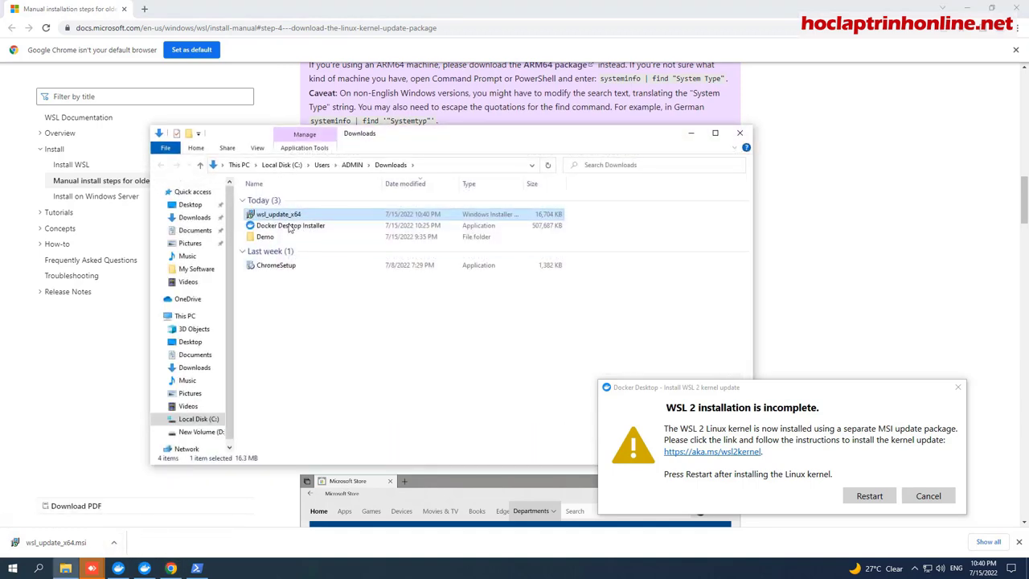
double_click(278, 215)
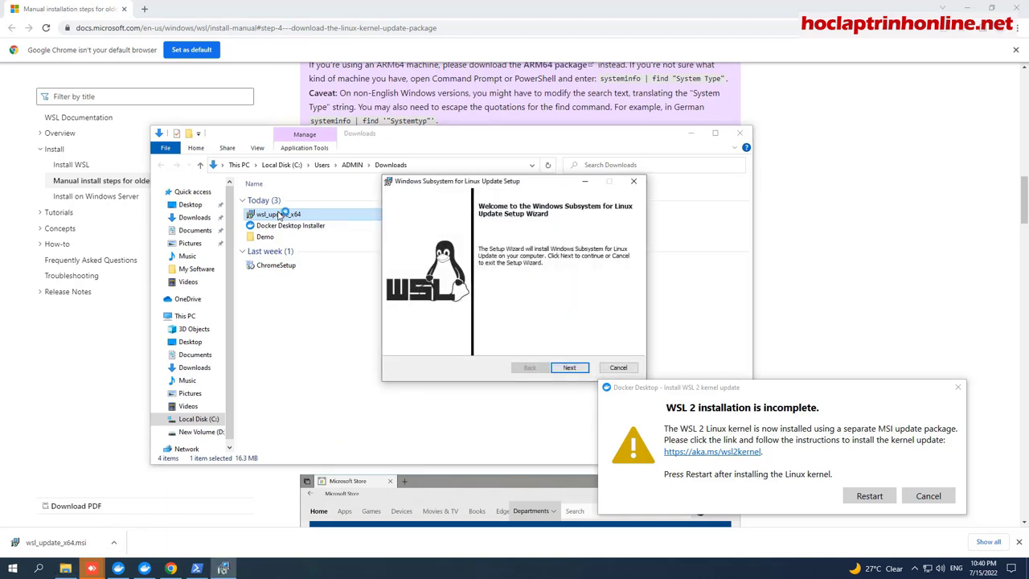
click(569, 367)
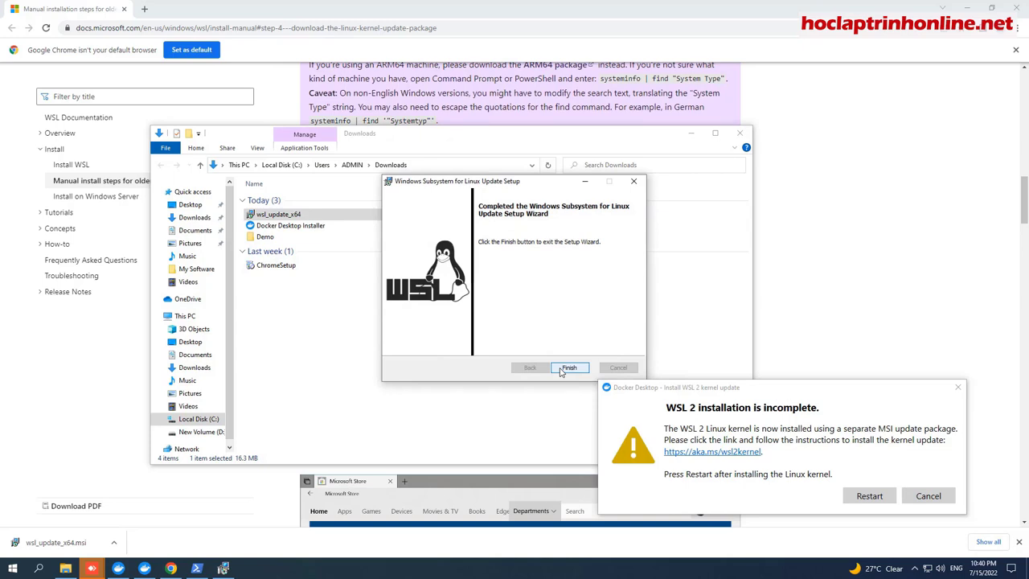
click(563, 369)
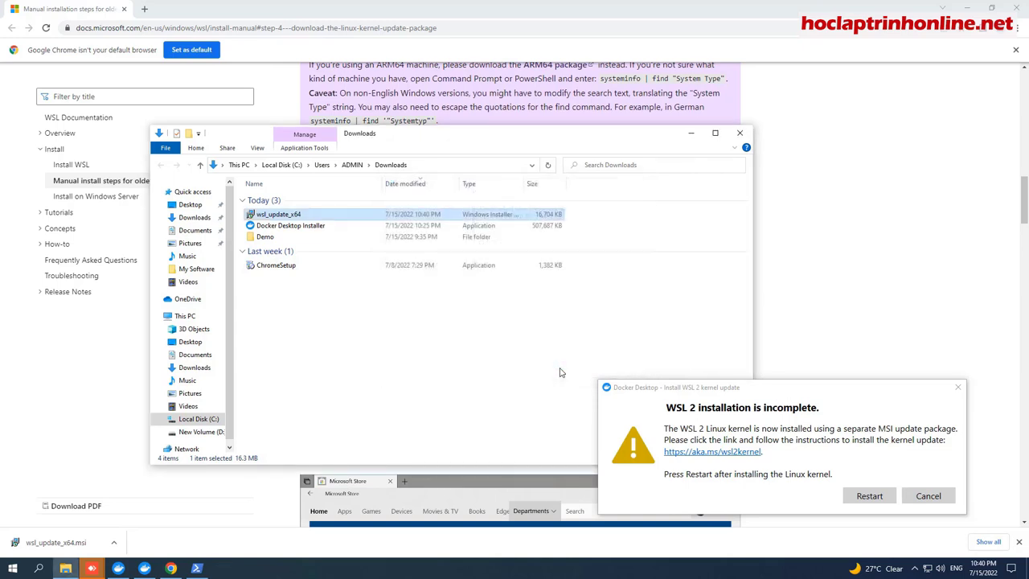
click(690, 134)
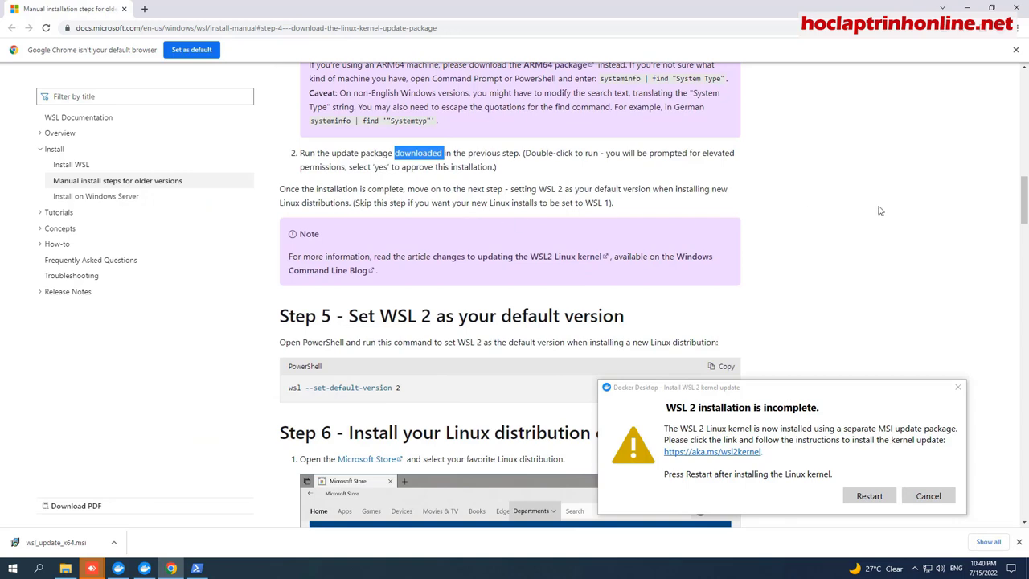
Copy the Step 5 command wsl --set-default-version 2, run it in Windows PowerShell, and check its completion message
scroll(884, 251, down, 1)
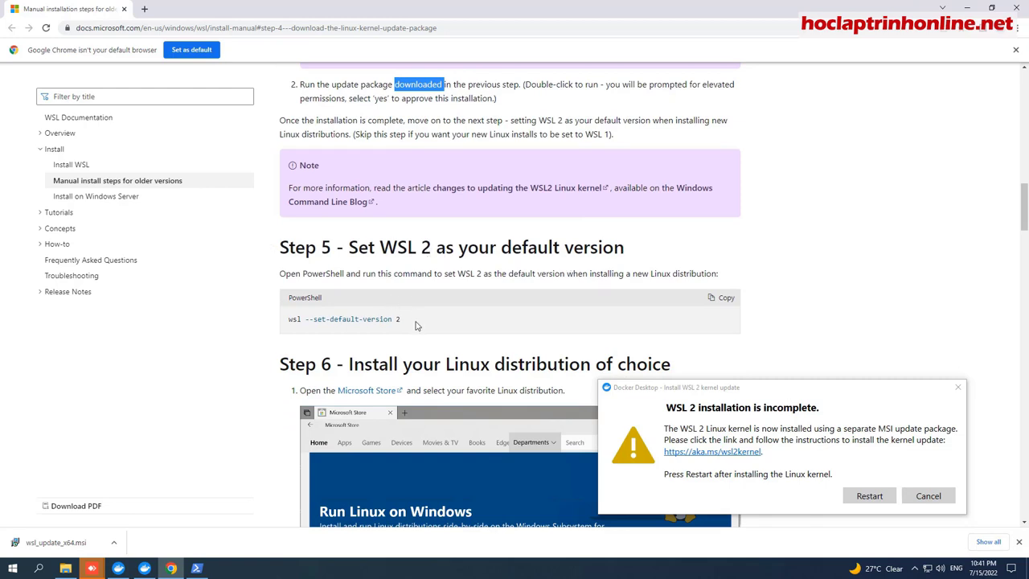
drag(414, 320, 288, 321)
right_click(292, 322)
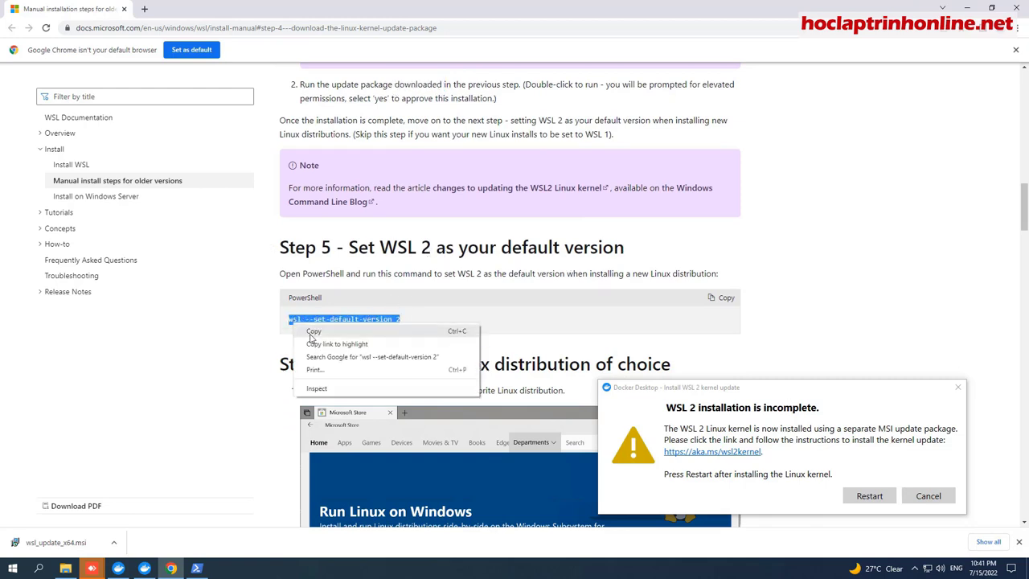
click(313, 330)
click(196, 567)
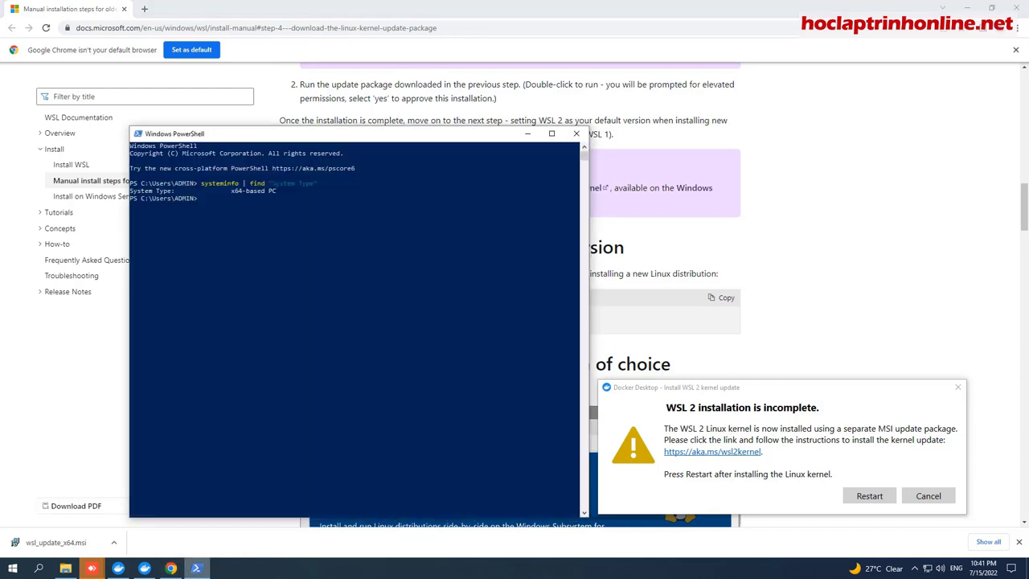
right_click(220, 197)
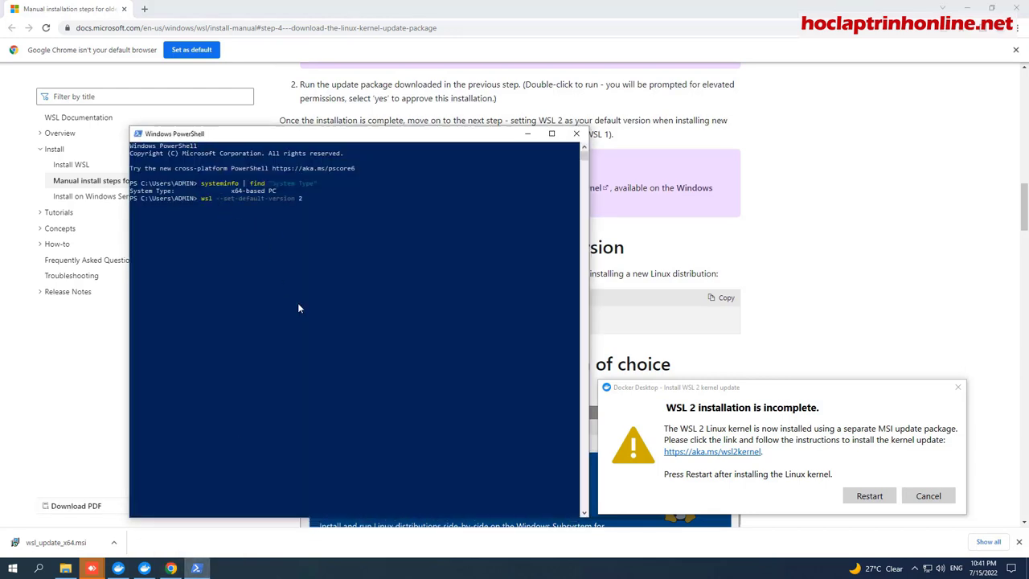
key(Return)
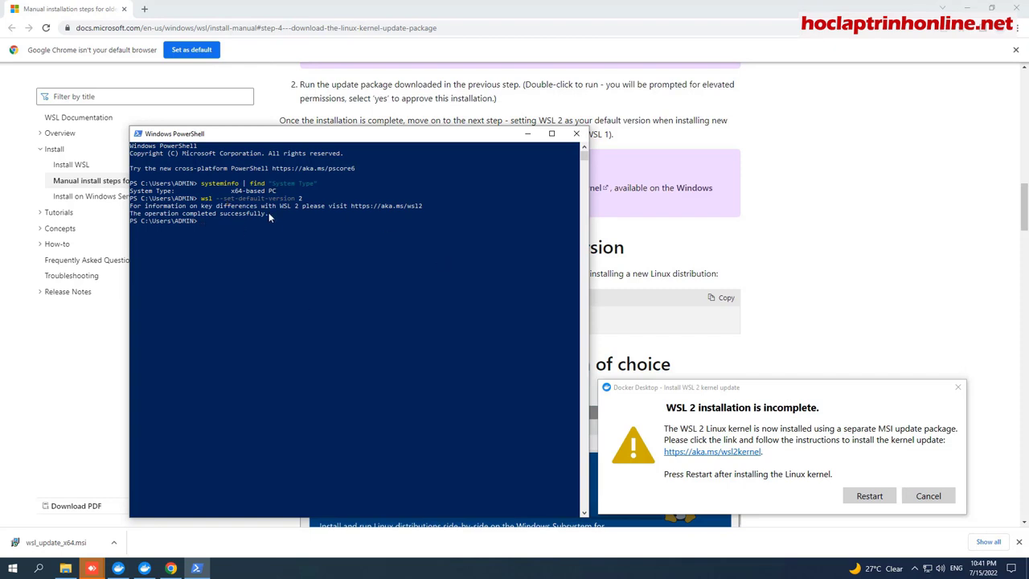
drag(268, 213, 131, 214)
click(298, 213)
Switch from the browser to Docker Desktop and restart it from the WSL 2 kernel update dialog
click(844, 140)
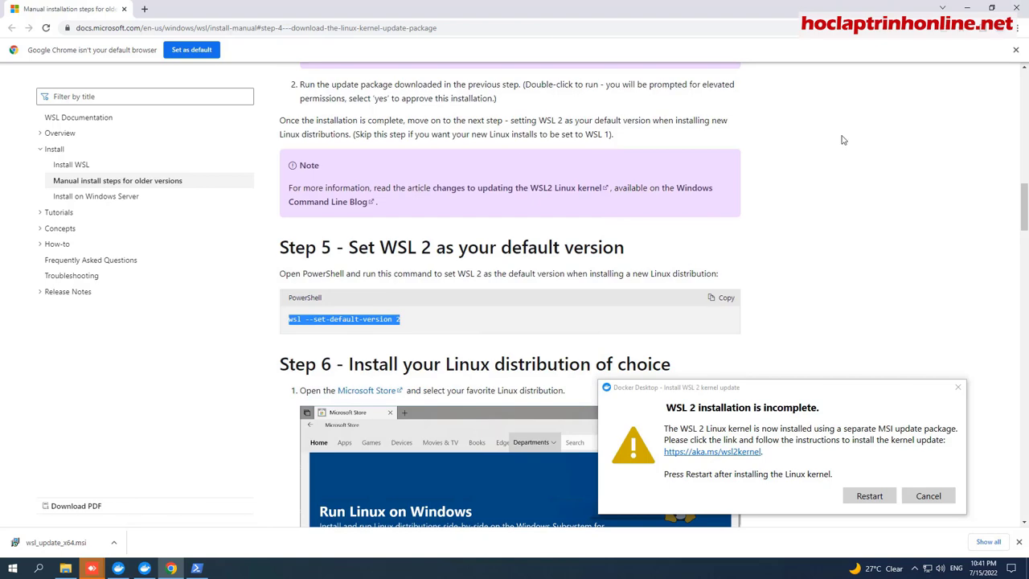
click(967, 8)
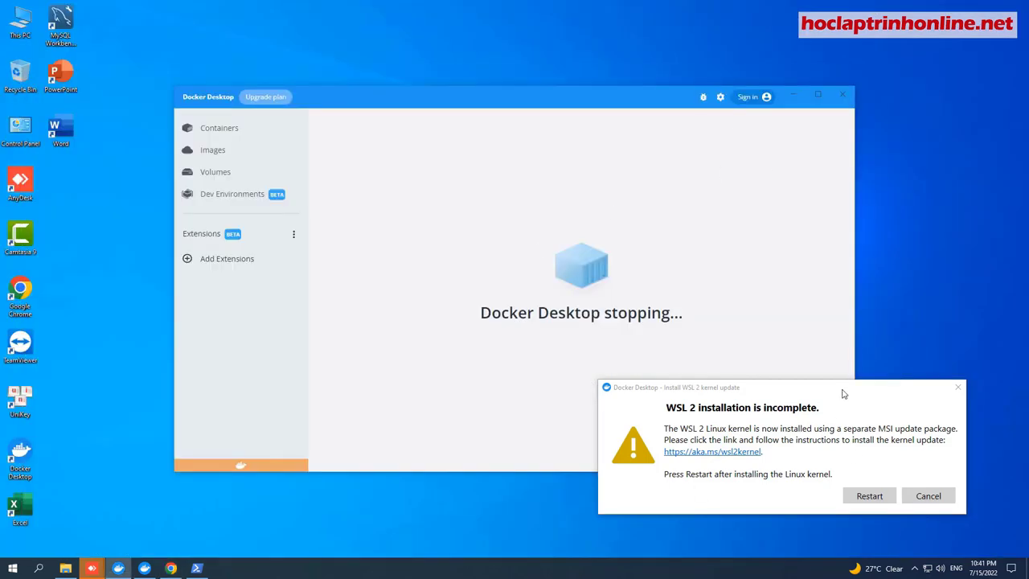
drag(843, 395, 601, 238)
click(623, 340)
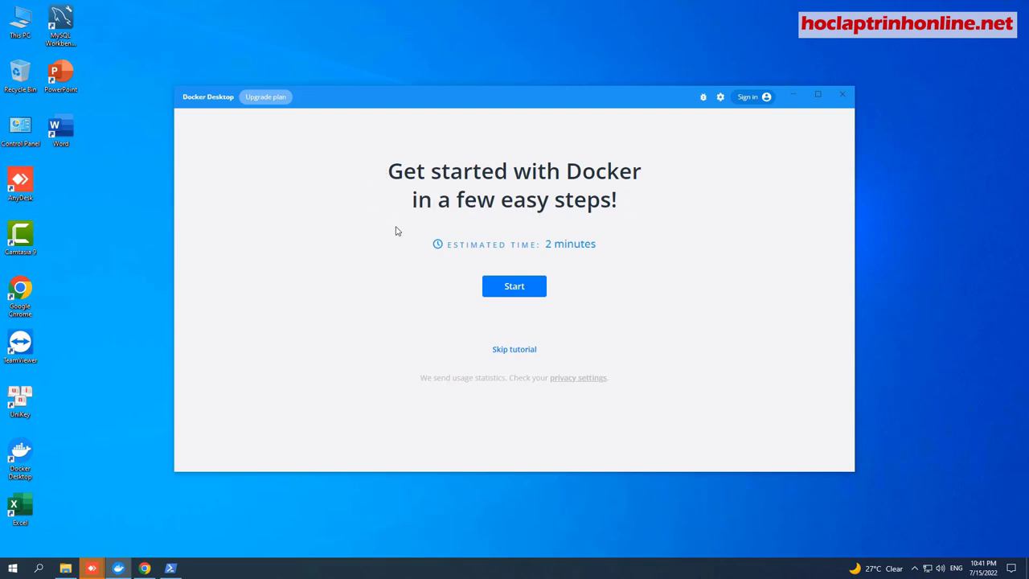
Start the Docker getting-started tutorial and go through its Clone, Build, Run and Share pages to the end without running their commands
click(505, 287)
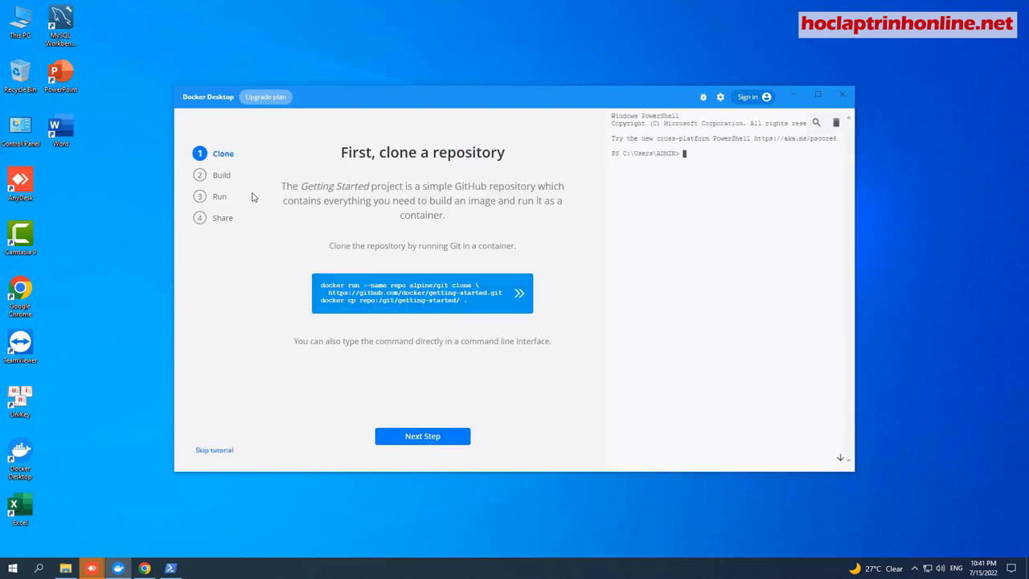
click(403, 441)
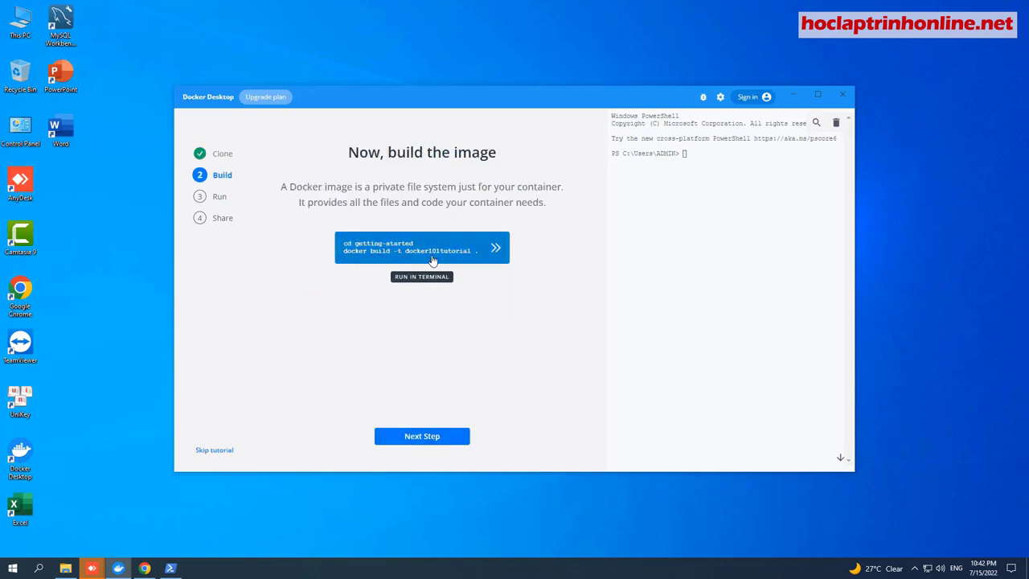
click(426, 439)
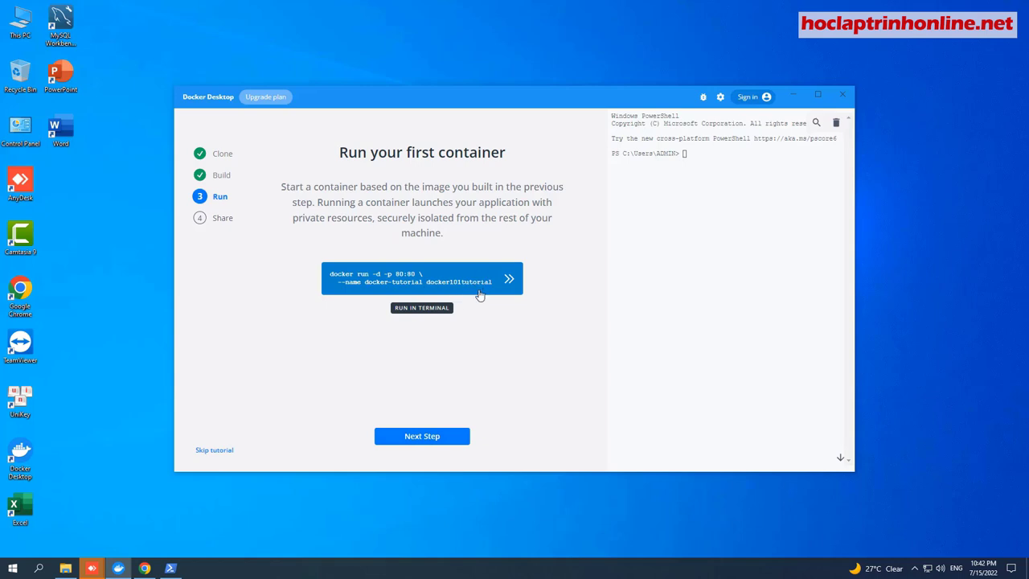
click(420, 438)
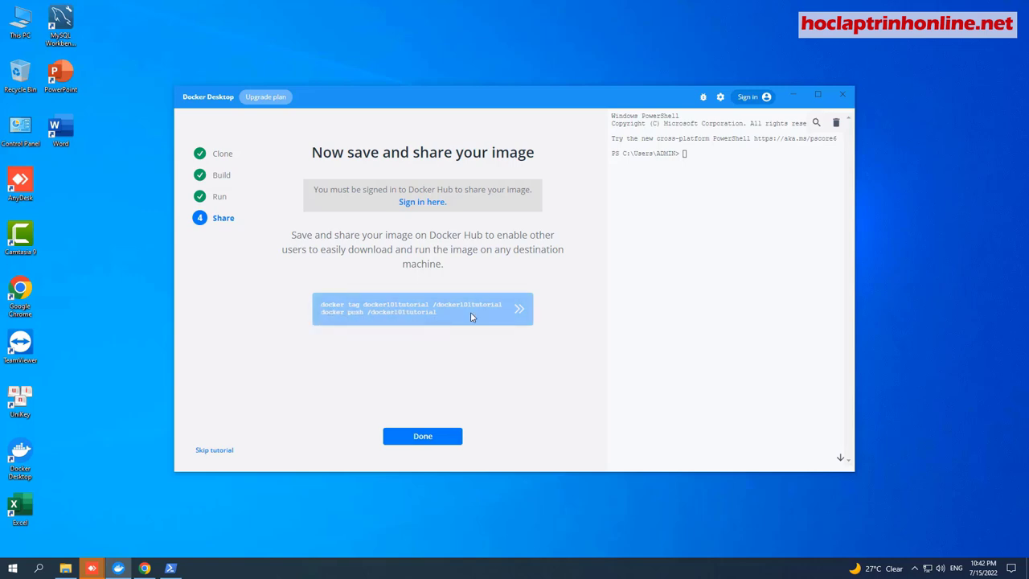
click(419, 440)
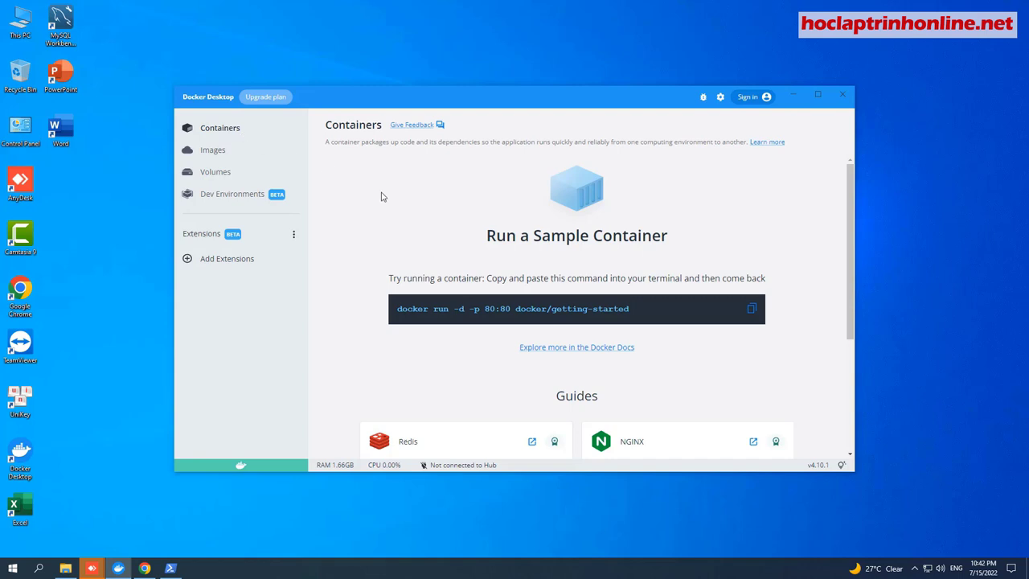
Examine the sample container command and guides, look over Images, Volumes and Dev Environments, and return to Containers
scroll(406, 200, down, 2)
scroll(406, 200, up, 2)
scroll(473, 221, down, 2)
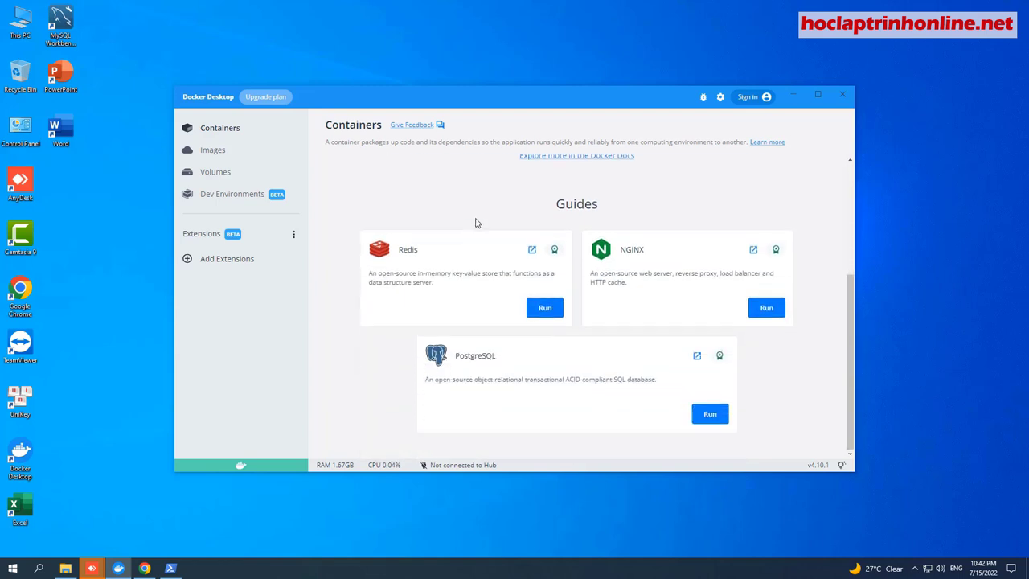
scroll(474, 225, up, 2)
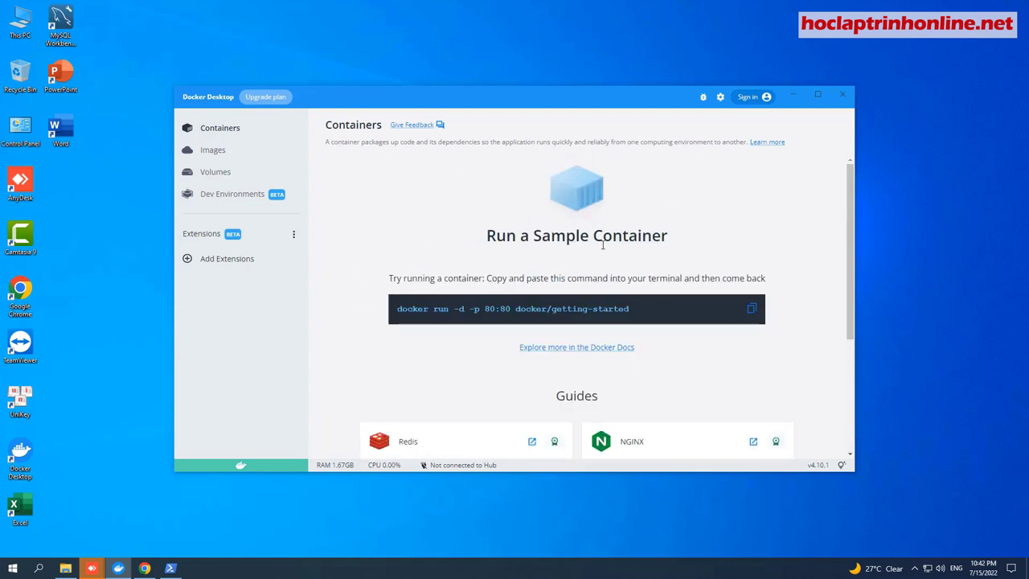
click(213, 153)
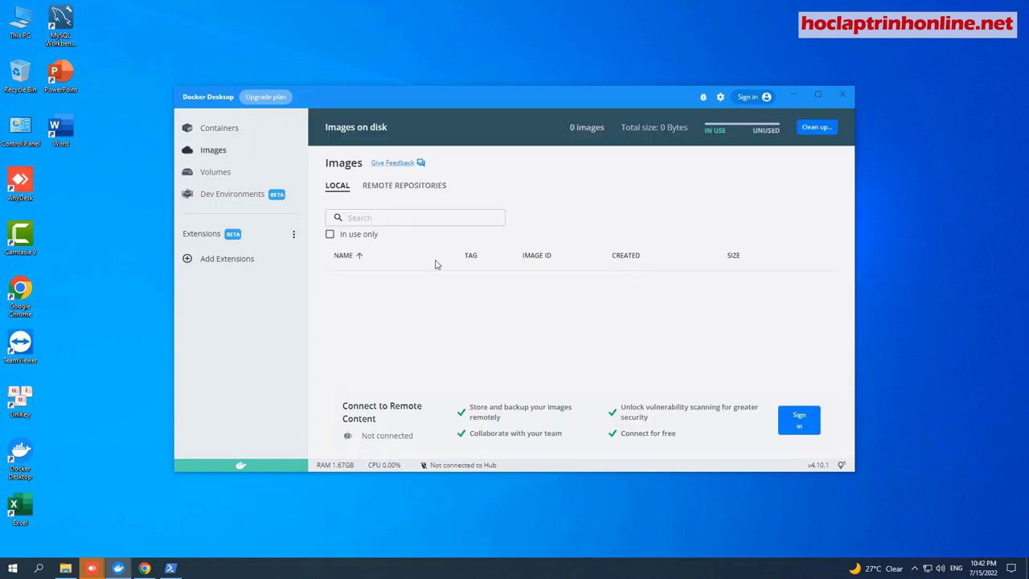
click(215, 174)
click(228, 198)
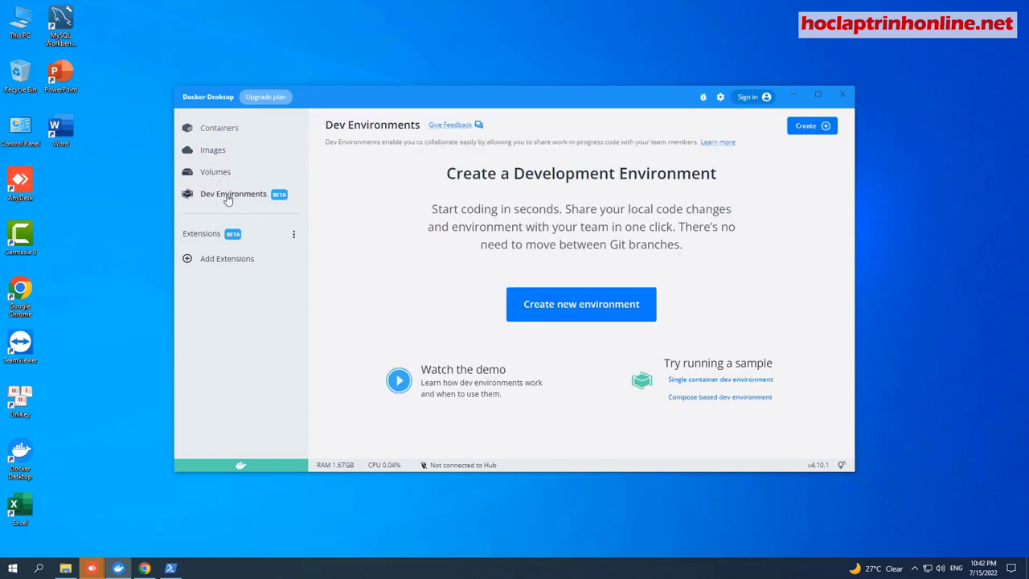
click(211, 132)
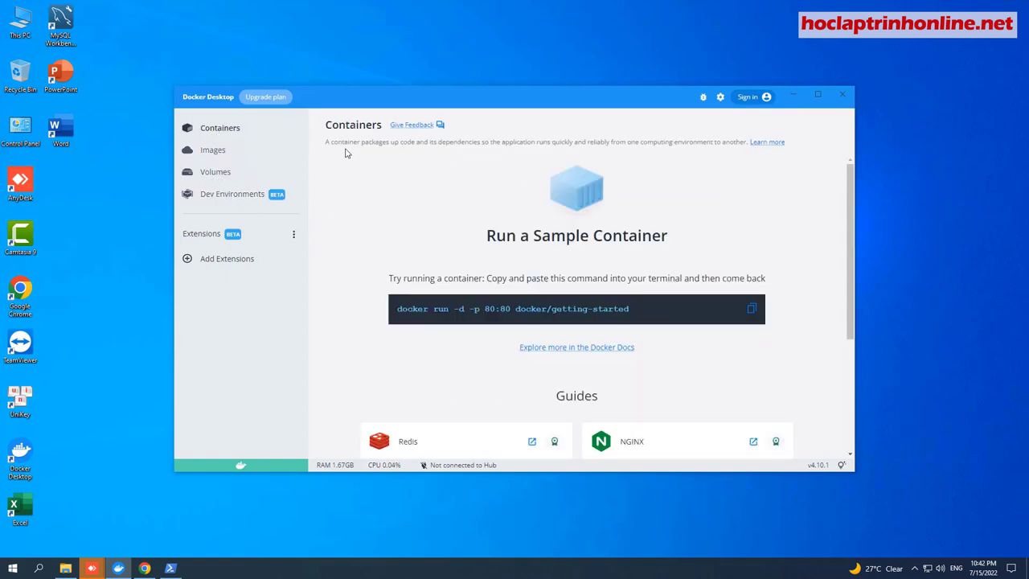
Check the installed Docker version by running docker --version in Windows PowerShell
click(172, 569)
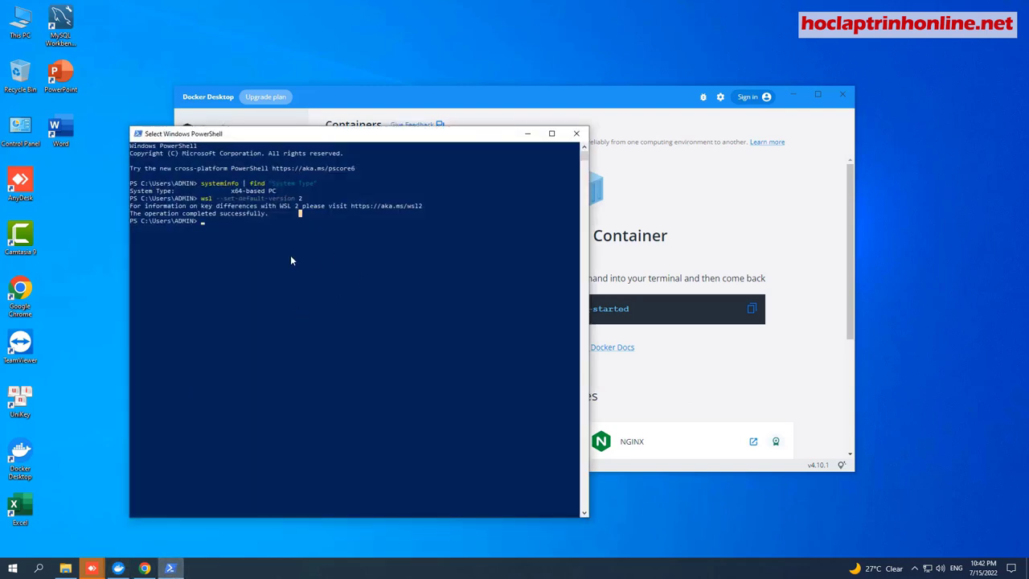
key(Escape)
text(docker --version)
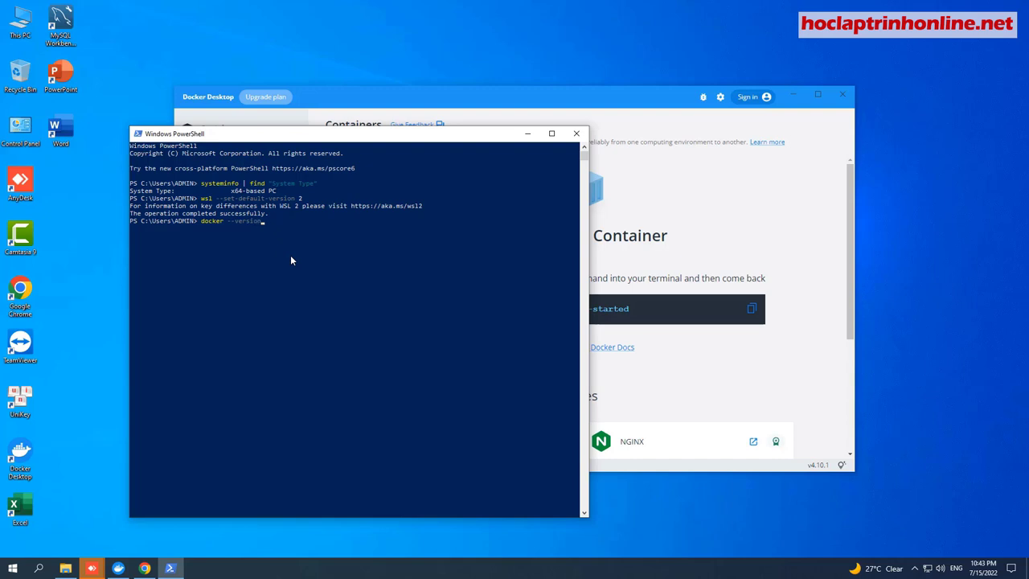
key(Return)
click(216, 235)
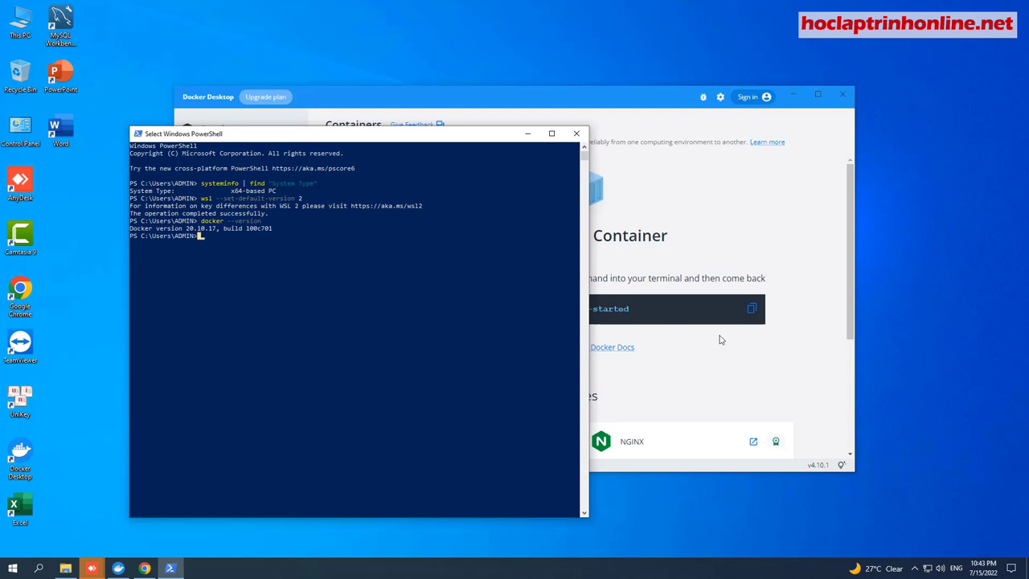
Run the test container with docker run hello-world and read through its output
text(docker run hello-world)
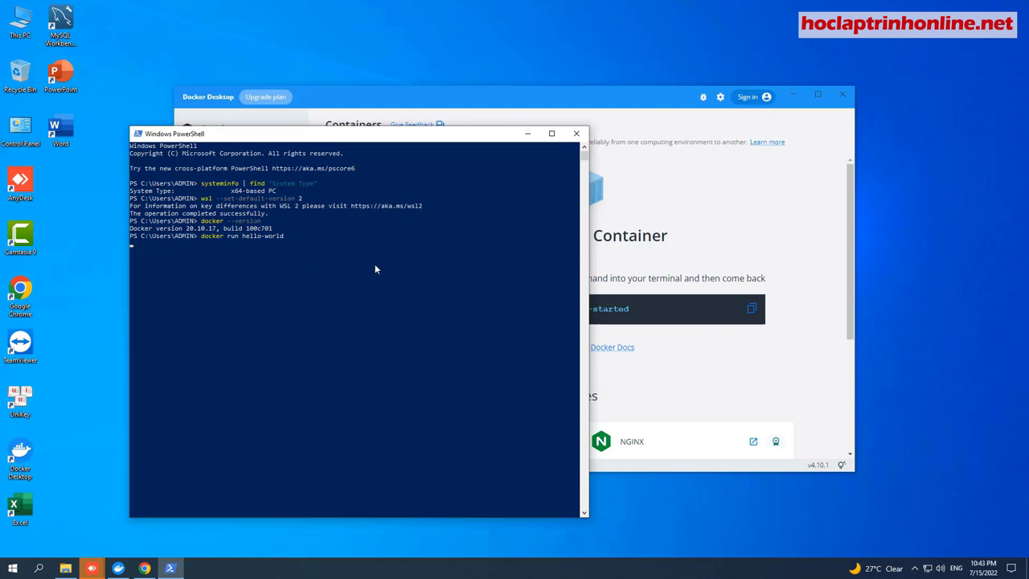
key(Return)
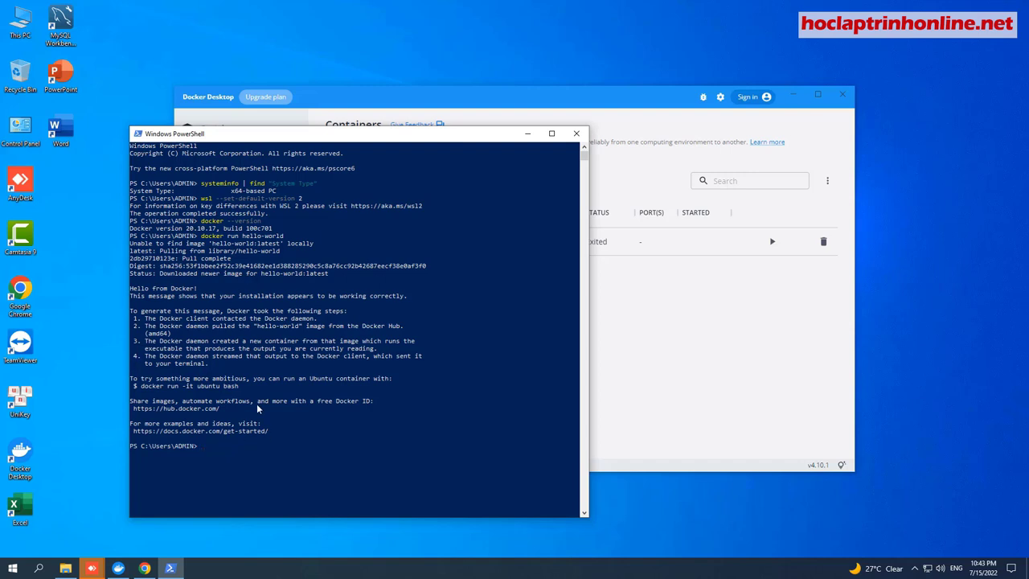
drag(138, 252, 297, 437)
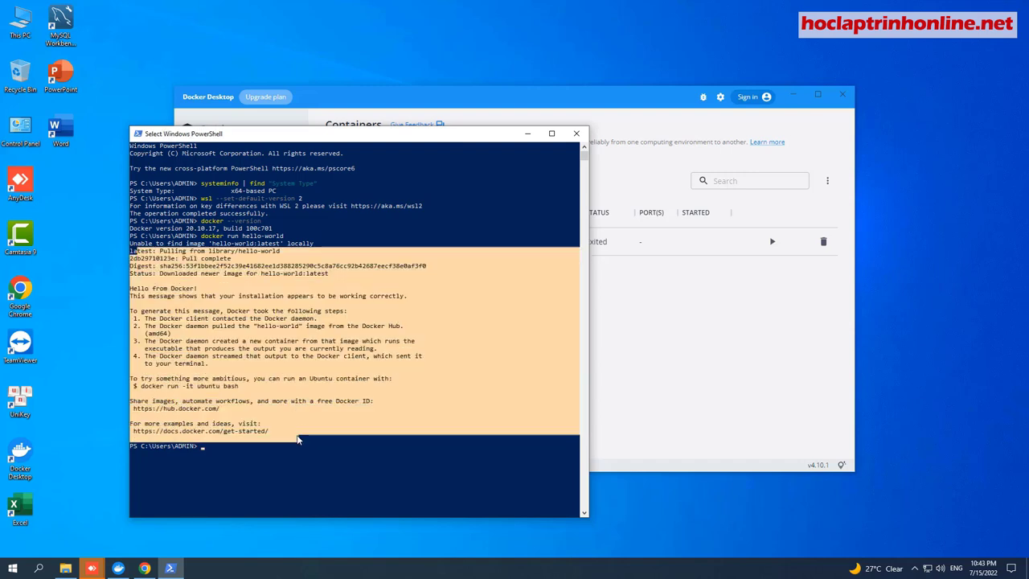
click(241, 459)
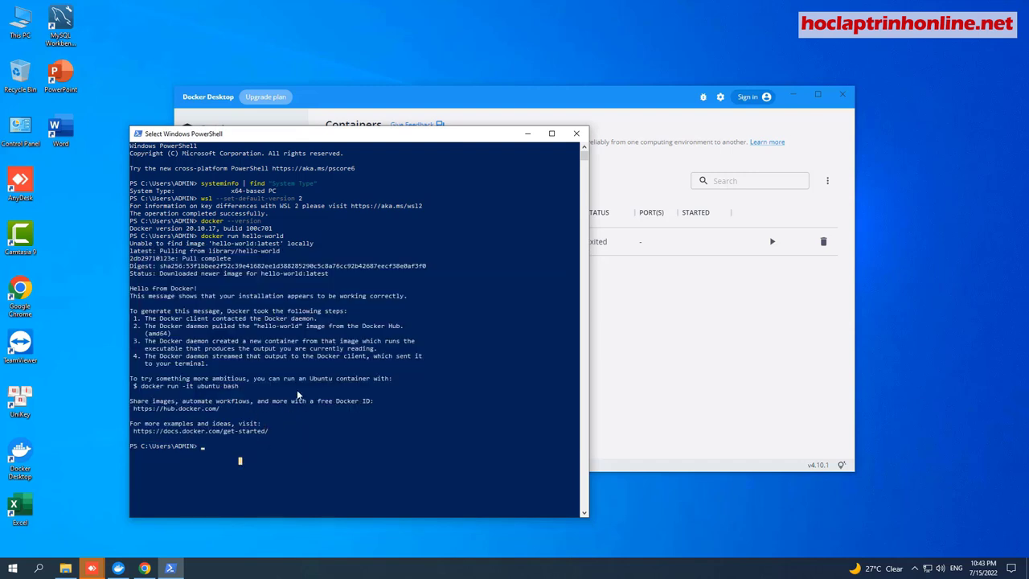
Return to Docker Desktop and examine the hello-world container and its local image
click(526, 133)
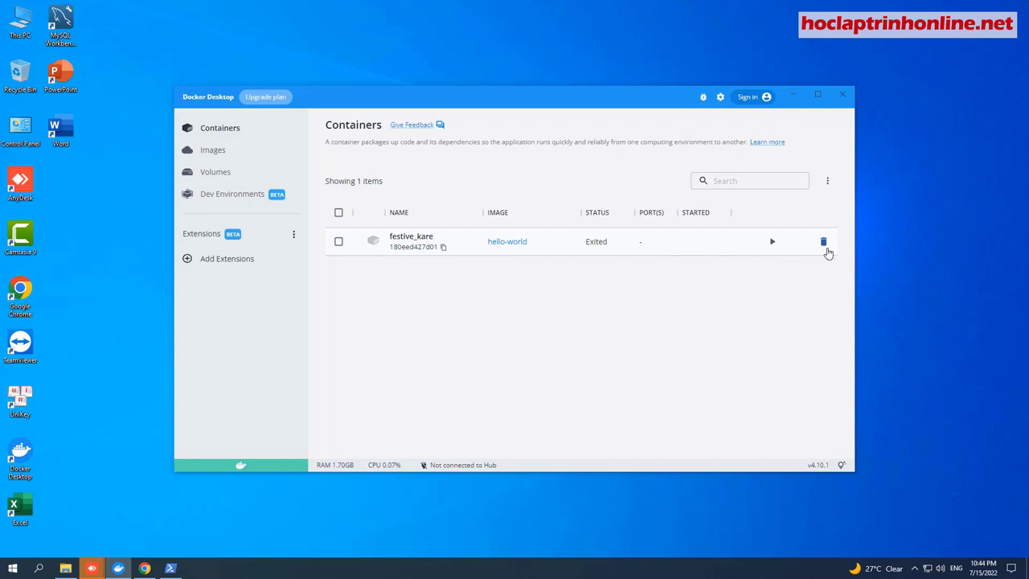
click(213, 150)
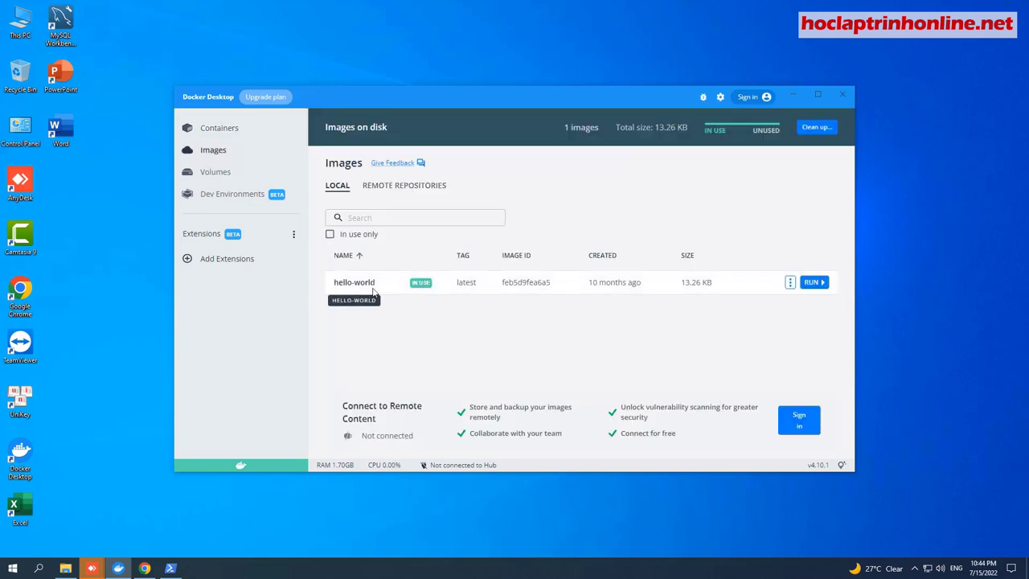